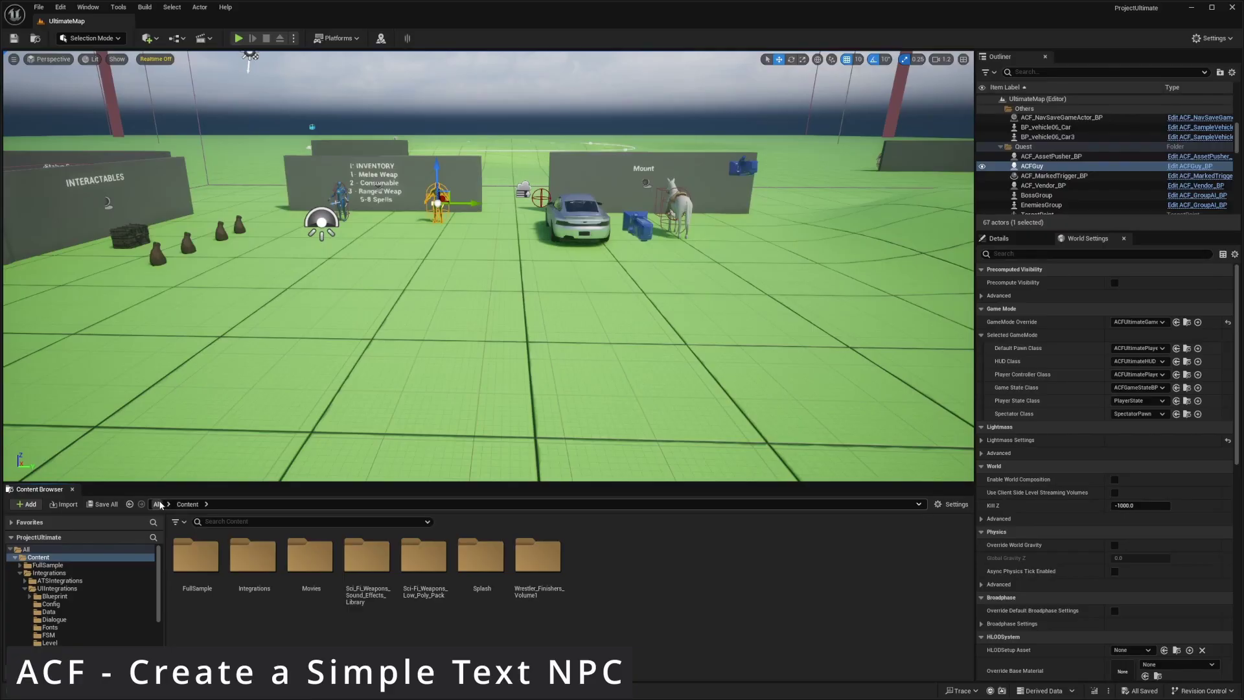
Create a Blueprint class in the Content folder with ACFATS_NPCBP as its parent class
mouse_move(445, 270)
right_mouse_down()
mouse_move(432, 263)
mouse_move(460, 278)
right_mouse_up()
left_click(687, 587)
left_click(50, 565)
left_click(38, 557)
right_click(627, 599)
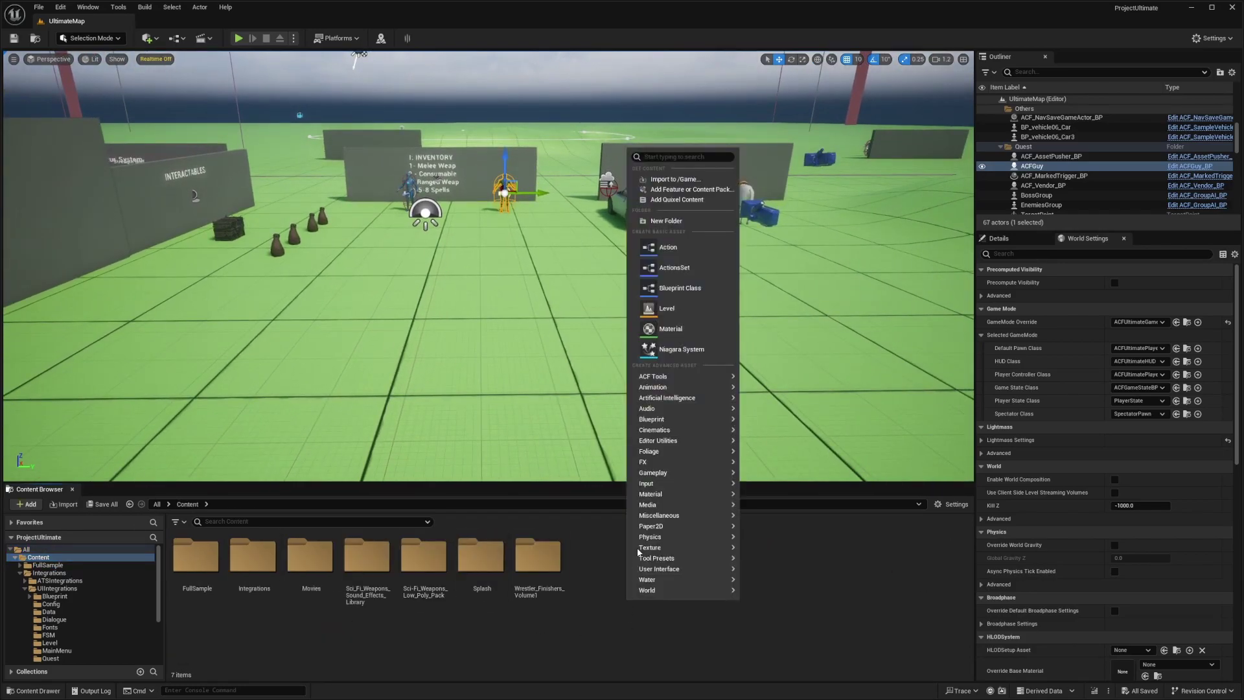
left_click(688, 292)
left_click(504, 408)
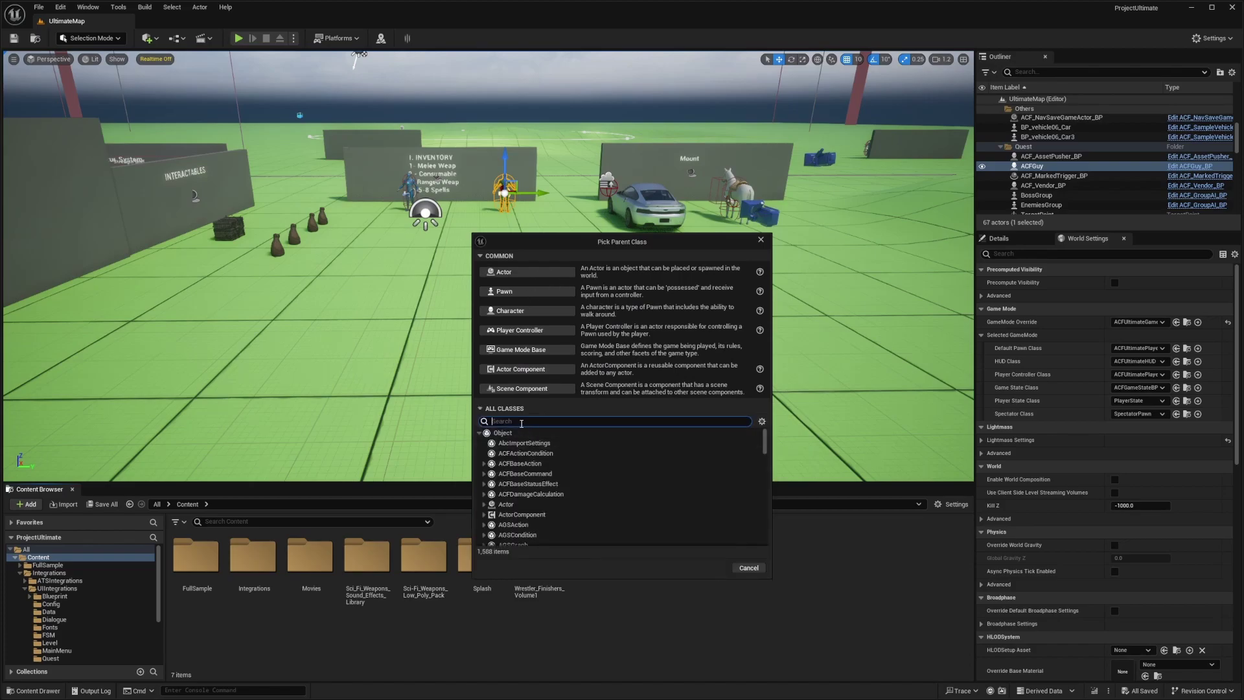
type("ACFATS NPC")
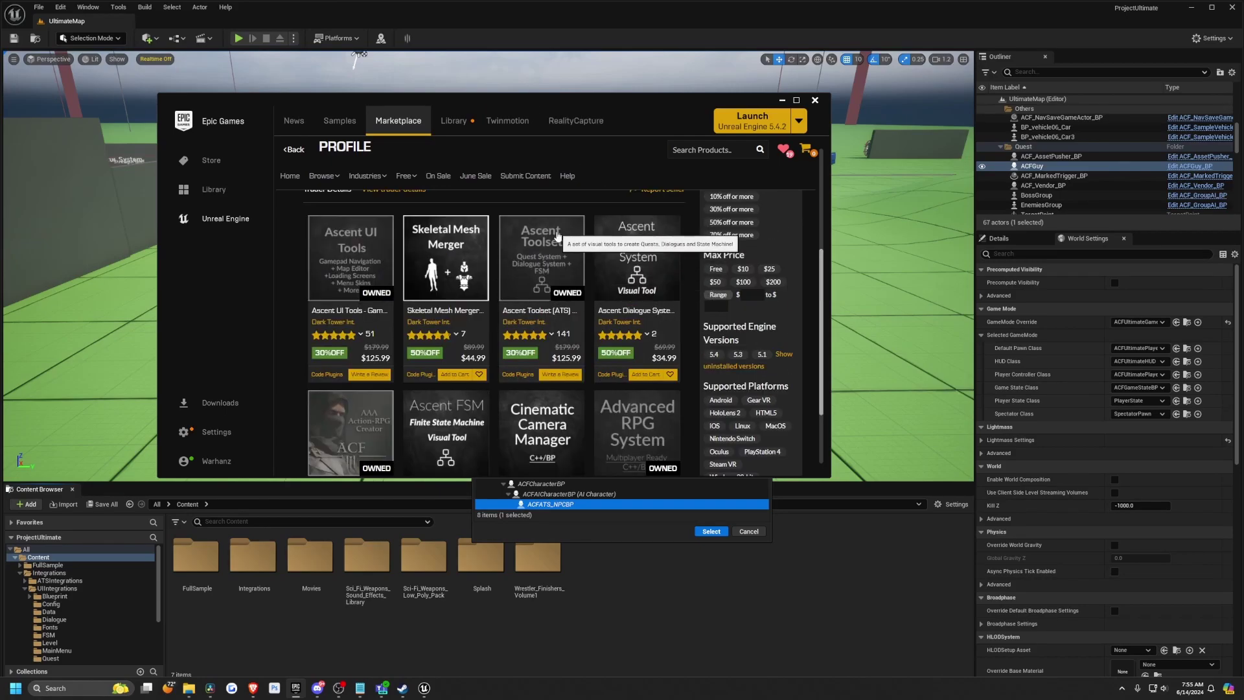
scroll(332, 375, "down", 1)
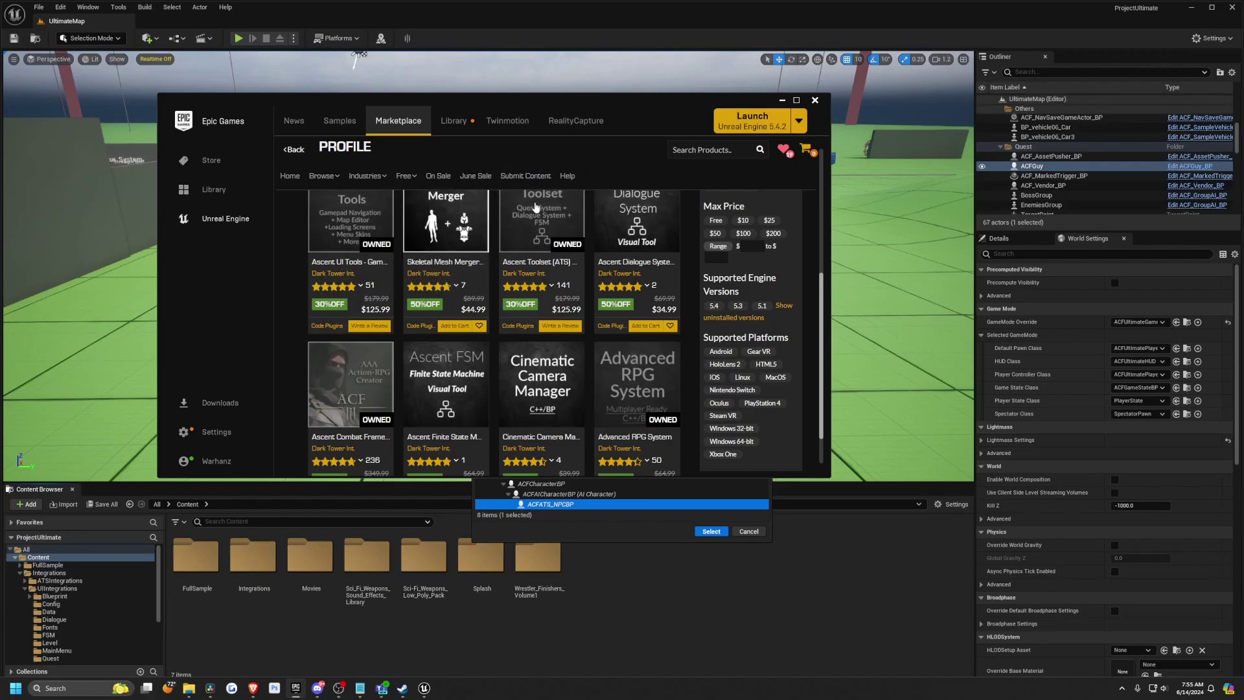
left_click_drag(483, 97, 0, 139)
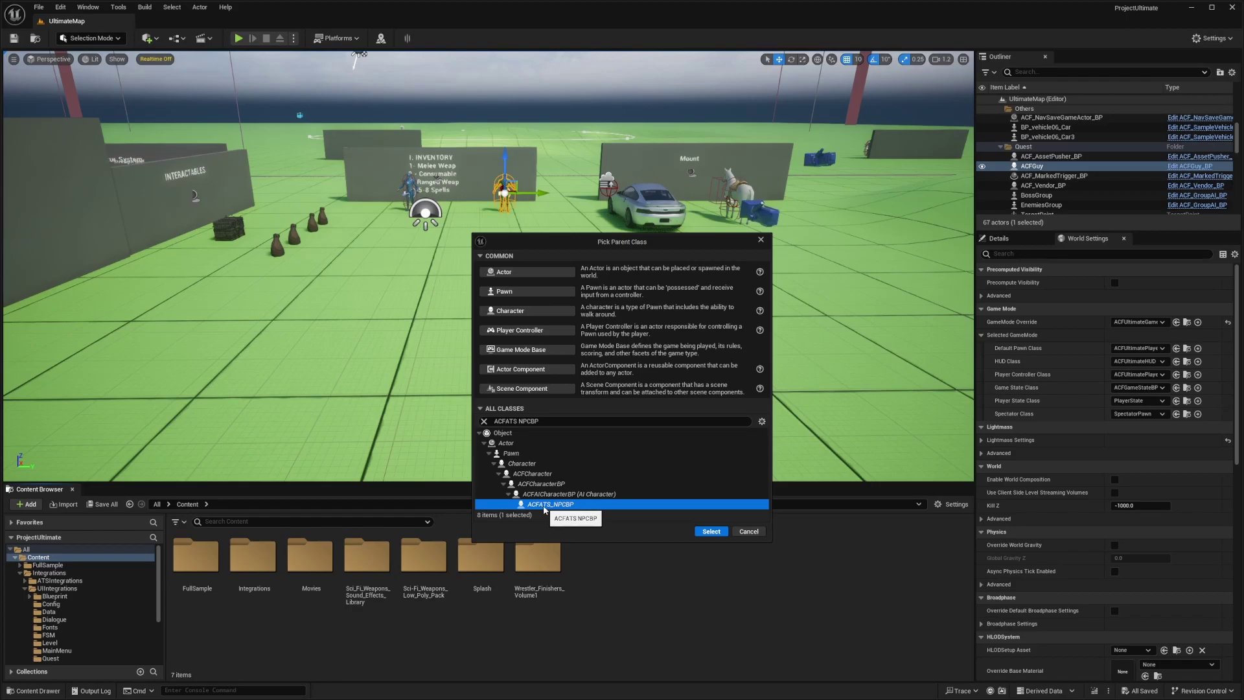
left_click(707, 532)
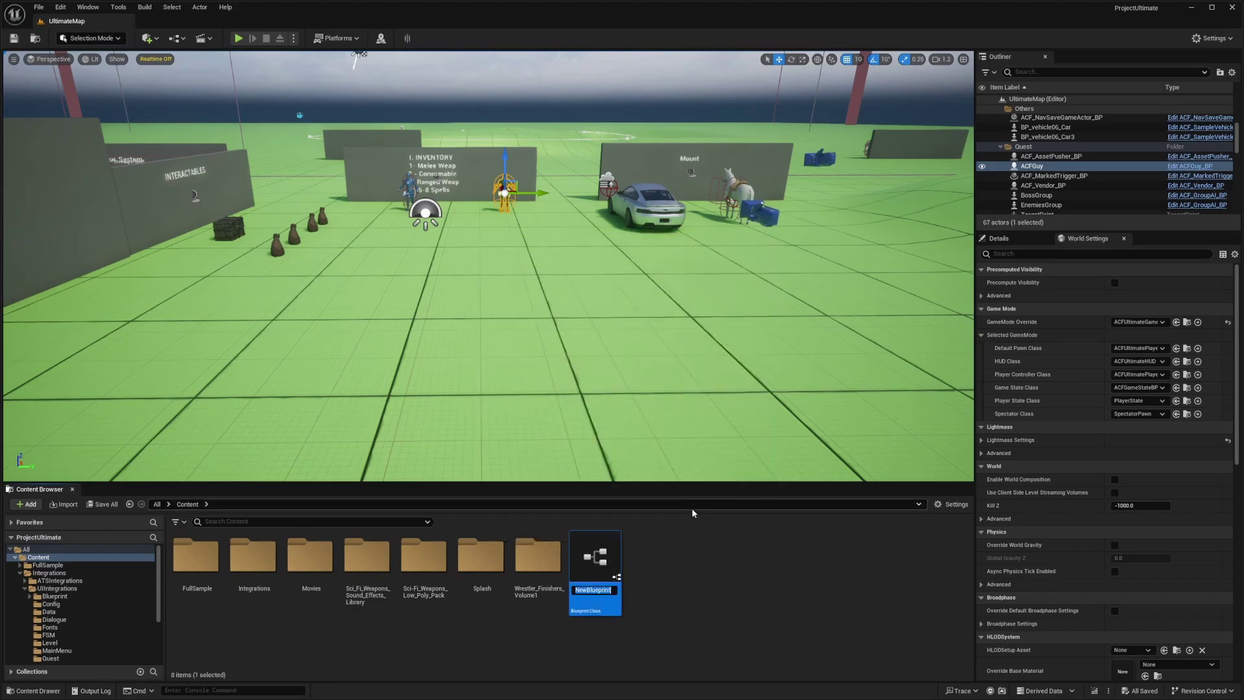
Name the new Blueprint NewGuy, then open it for editing and save it
type("NewGuy")
key("Return")
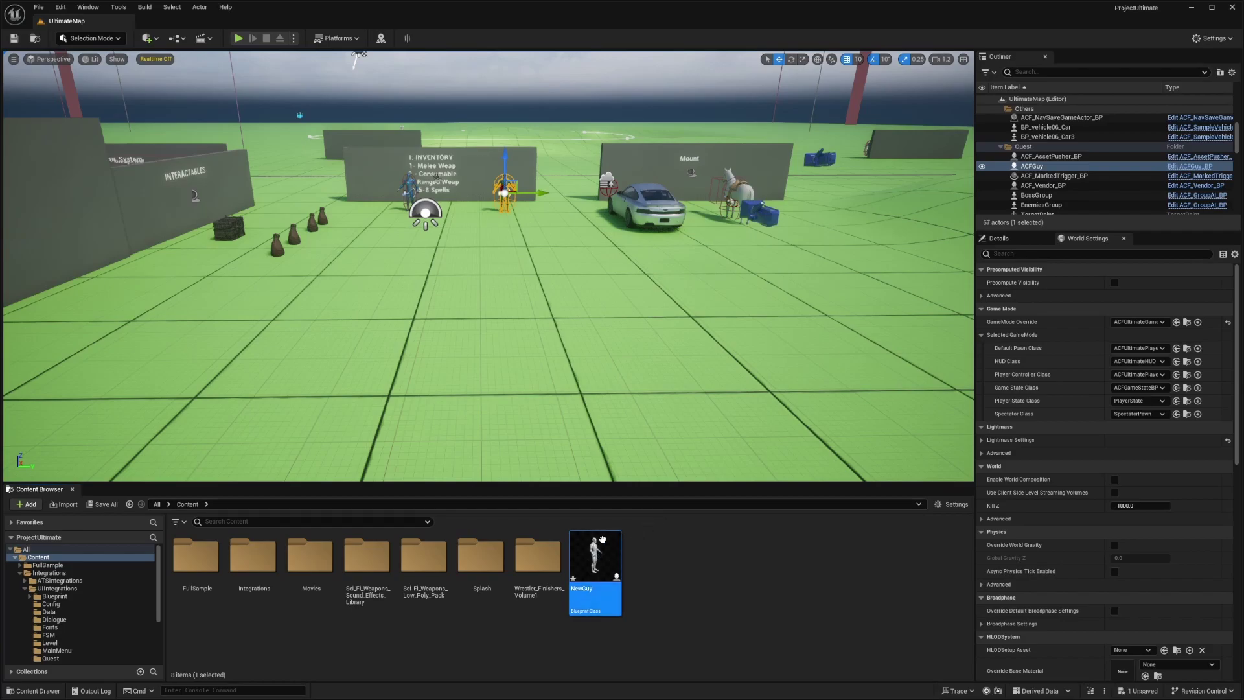
left_click_drag(341, 53, 251, 14)
key("ctrl+s")
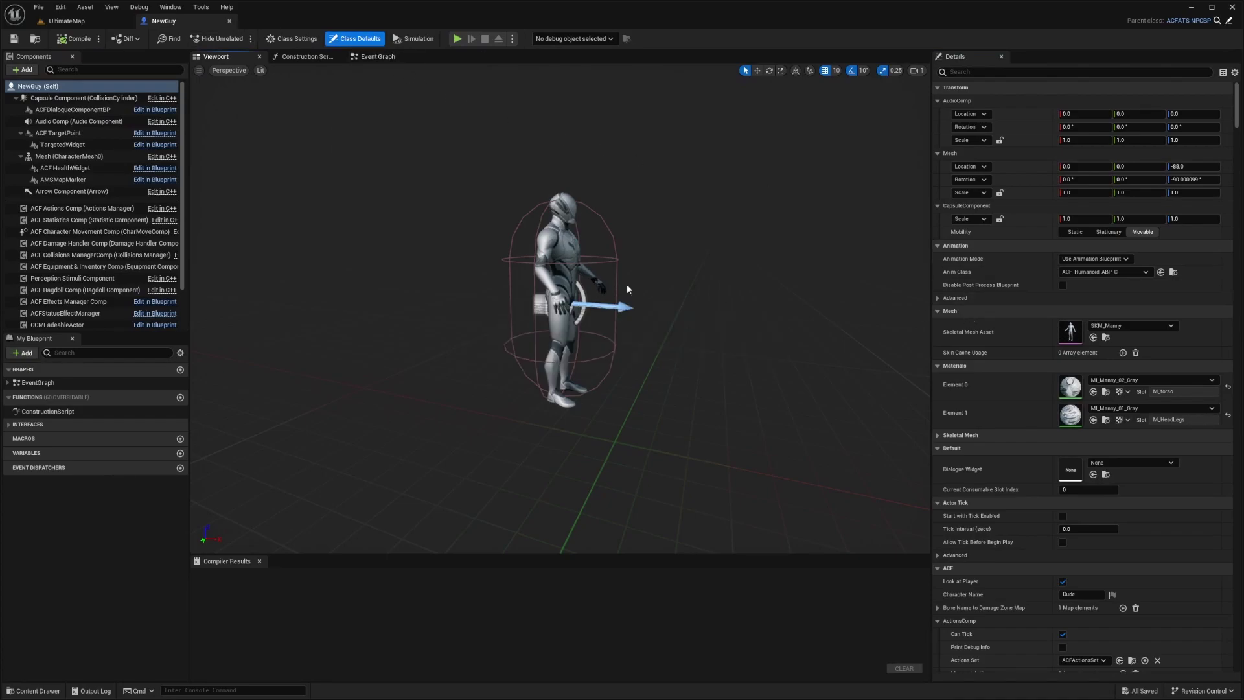
Set the Participant Name of ACFDialogueComponentBP to Bob, then compile and save the Blueprint
left_click(62, 114)
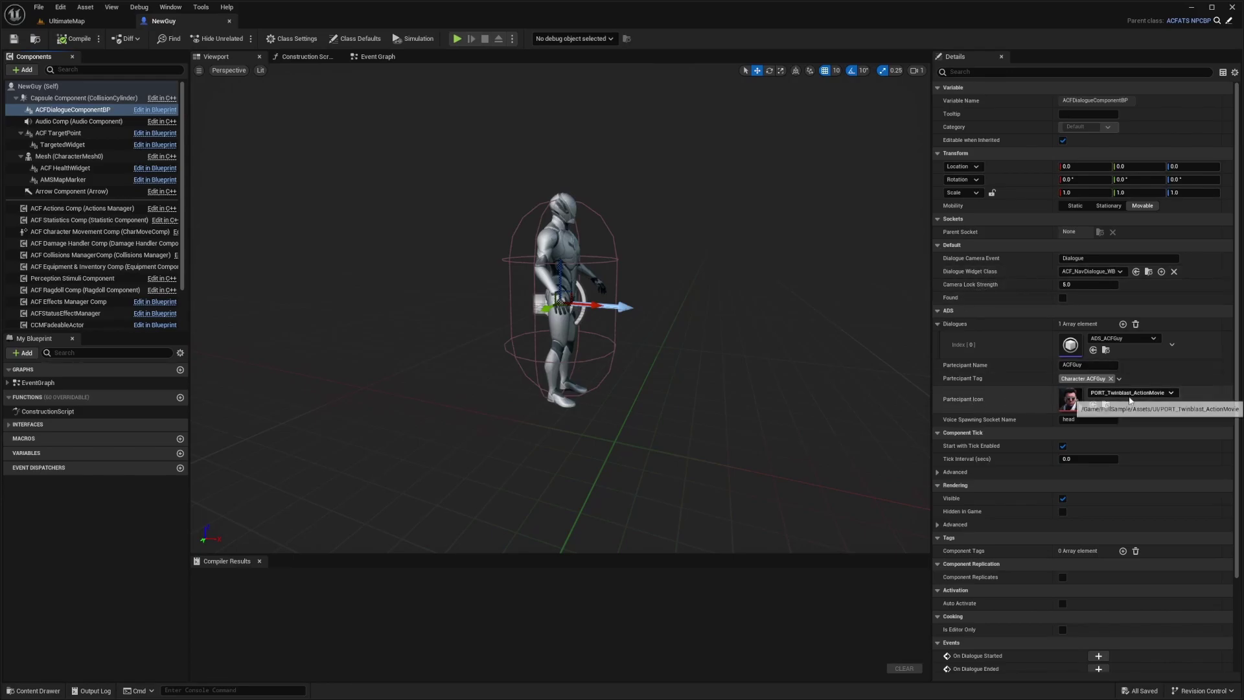
left_click(1083, 365)
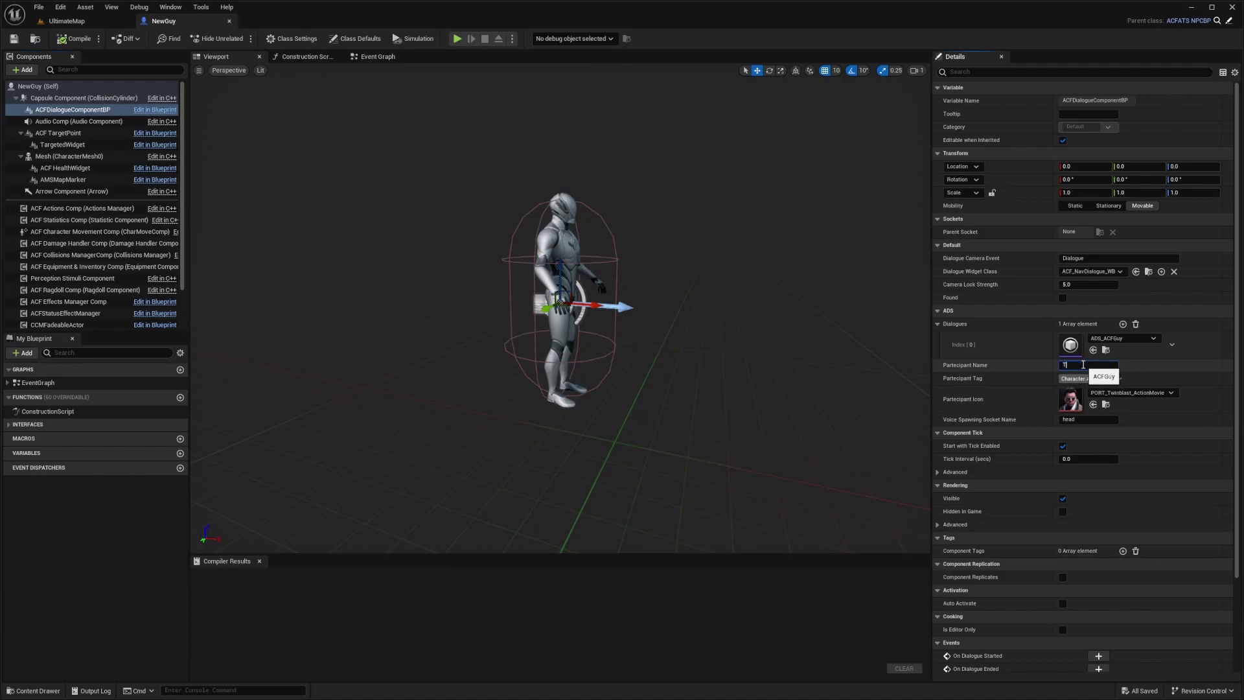
type("T")
key("BackSpace")
type("Bob")
key("Return")
key("ctrl+s")
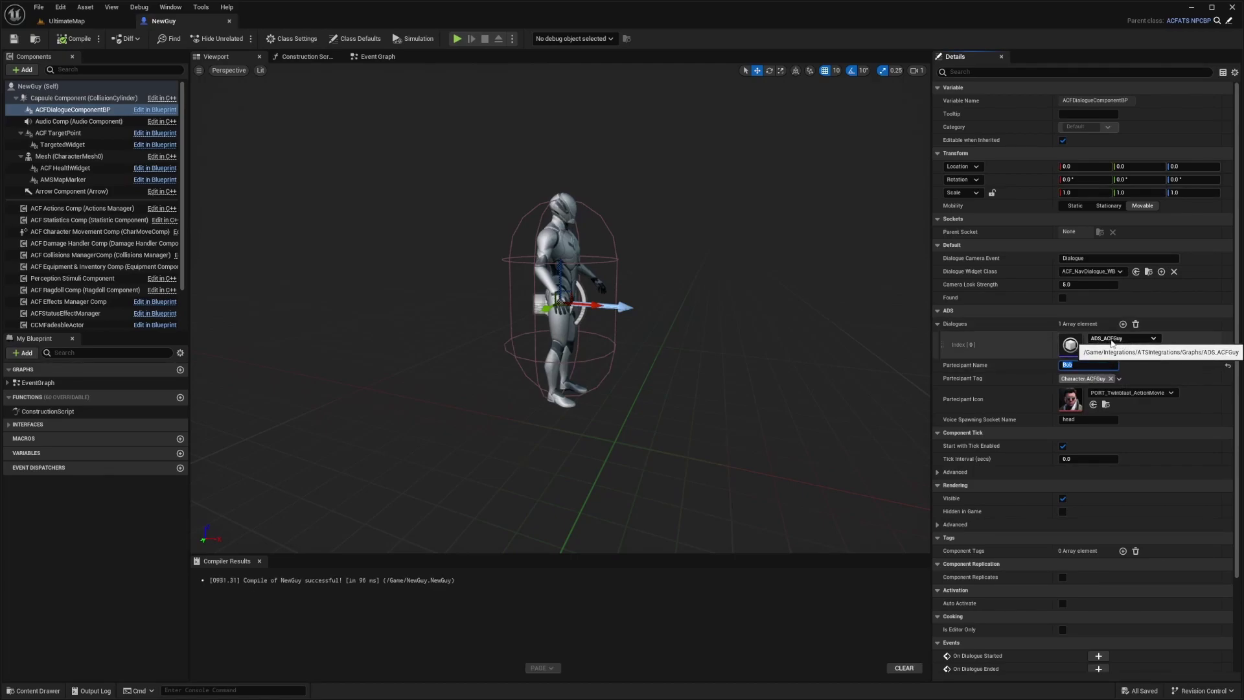
Clear the ADS_ACFGuy asset from the dialogue component's Dialogues array in the NewGuy Blueprint
left_click(67, 21)
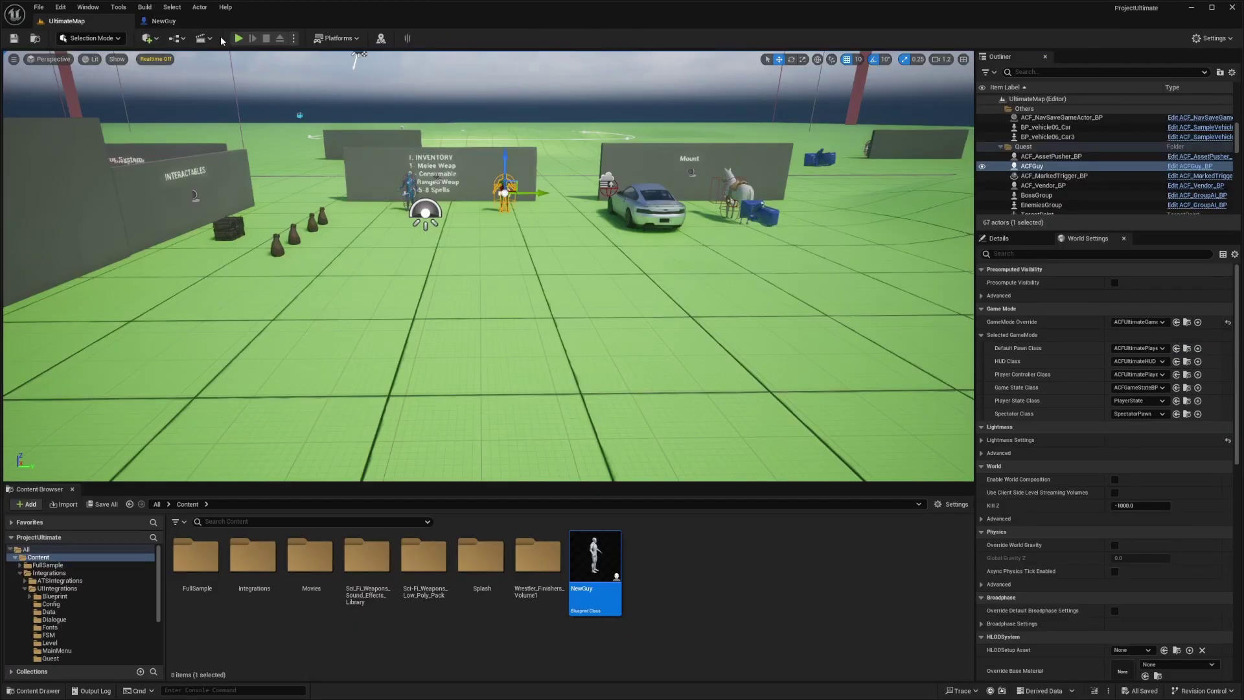
left_click(163, 20)
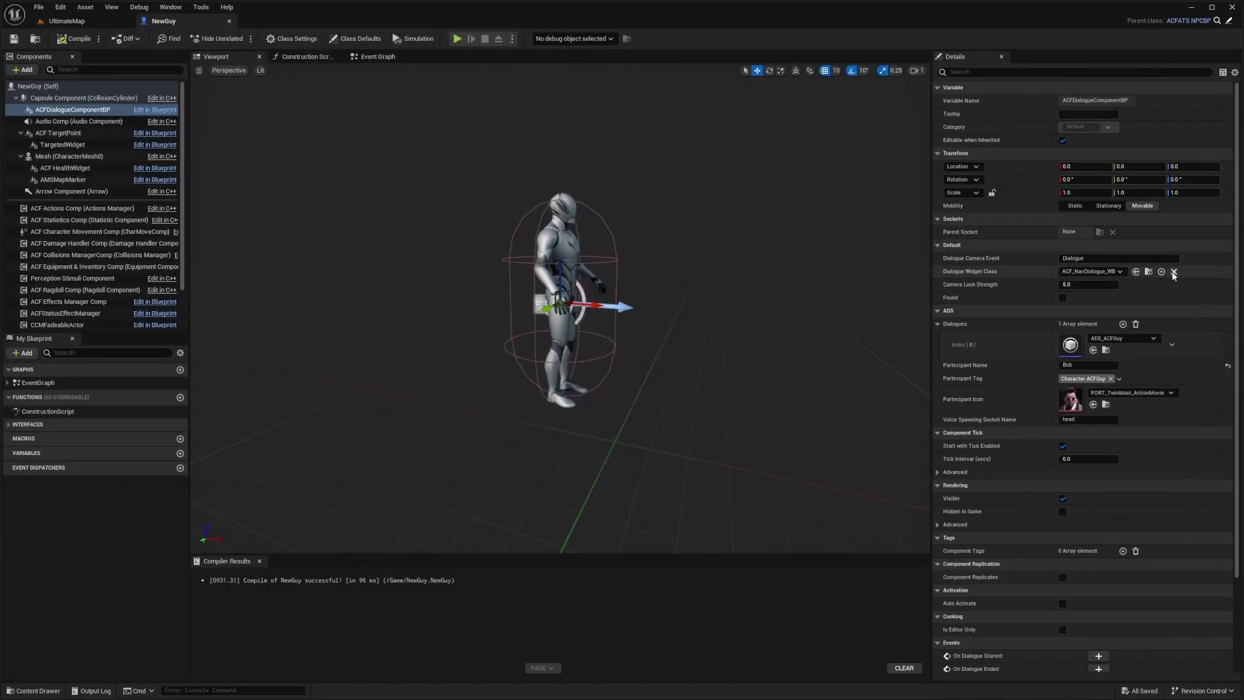
left_click(1110, 339)
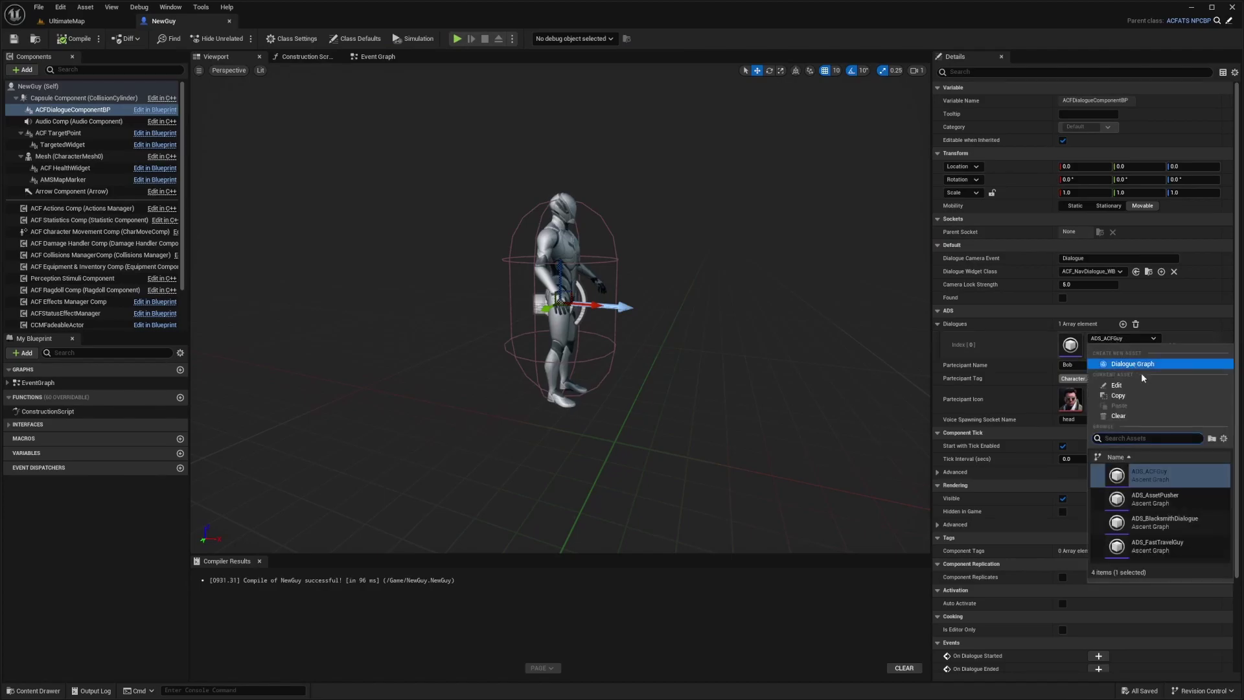
left_click(1132, 417)
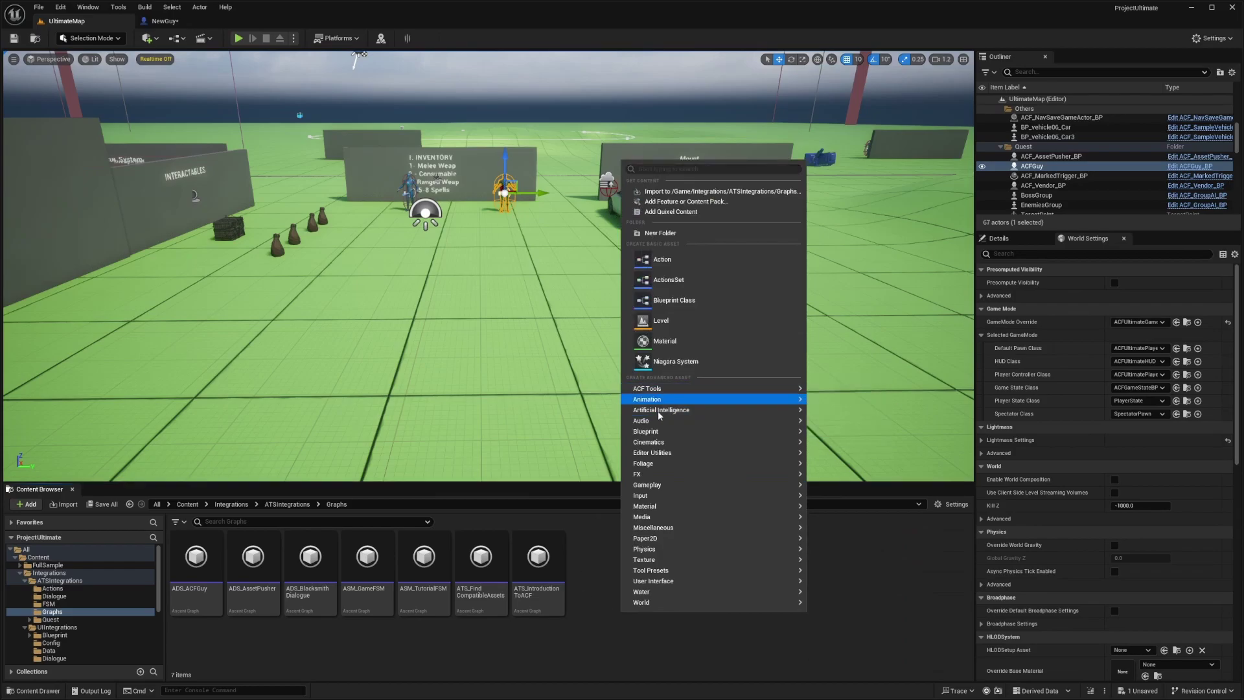
Create a Dialogue Graph named ADS_Tutorial in the ATSIntegrations Graphs folder, then open and save it
mouse_move(665, 390)
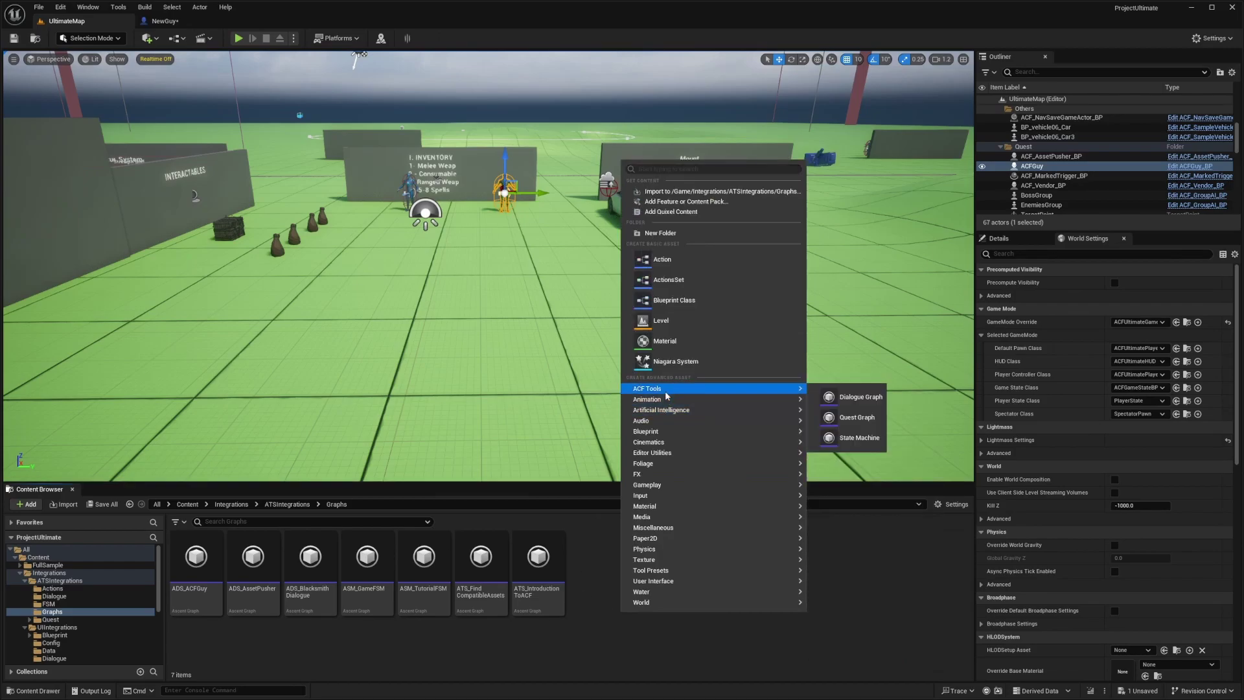
left_click(867, 399)
type("ADS_")
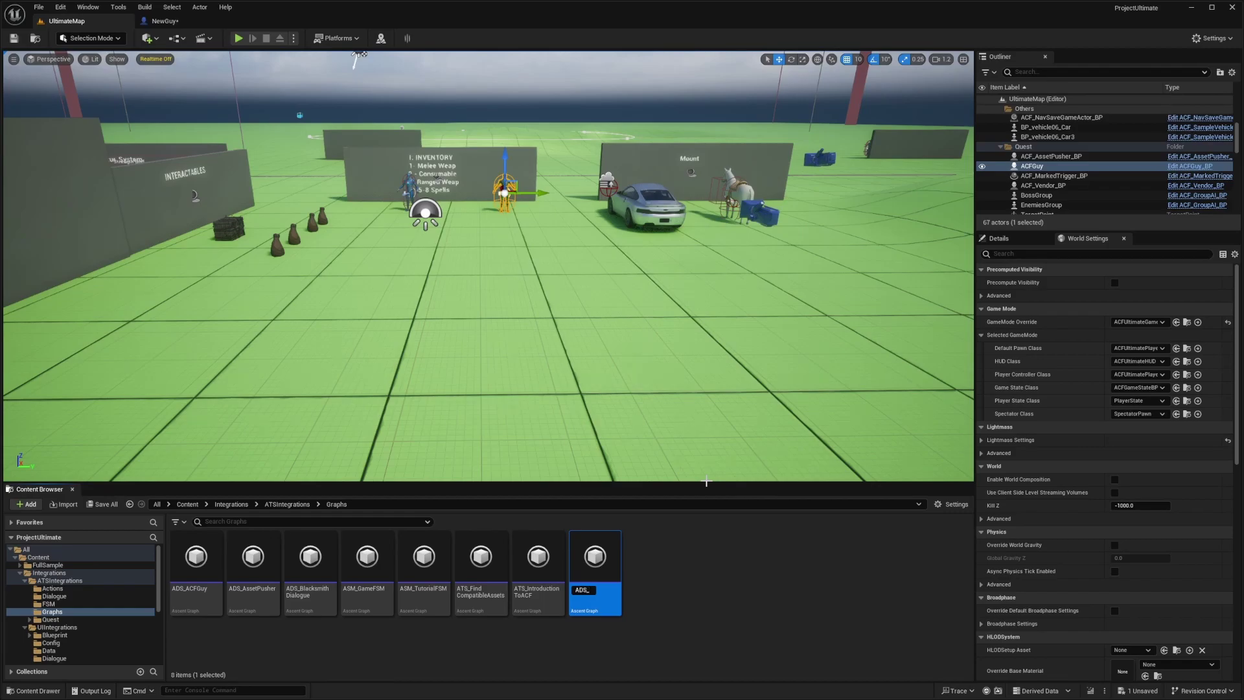
type("Tutorial")
key("Return")
double_click(367, 559)
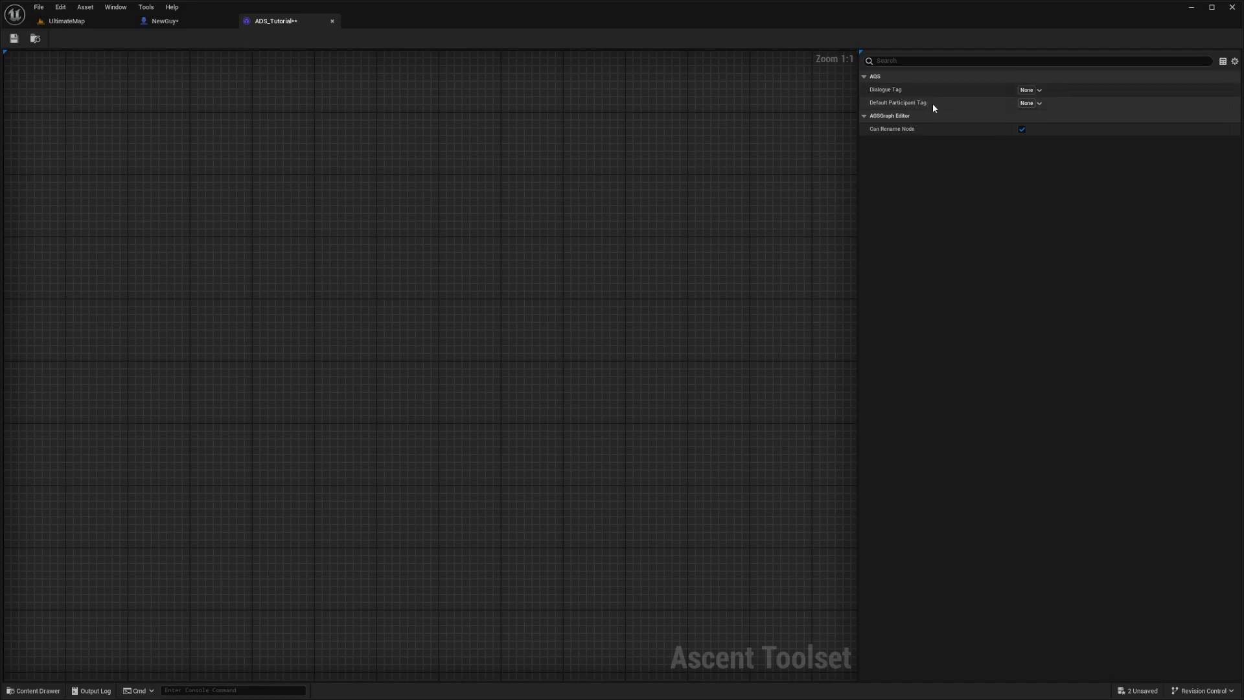
key("ctrl+s")
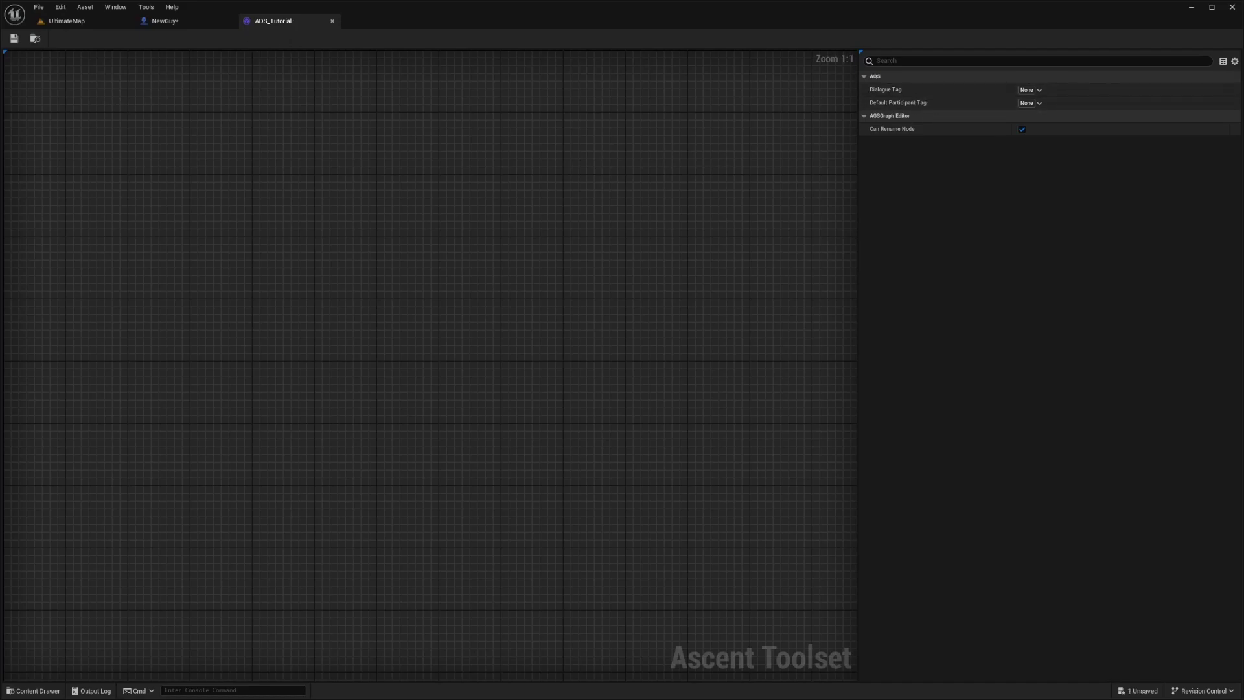
Add an ADSStartDialogueNode near the upper part of the empty dialogue graph
right_click(297, 158)
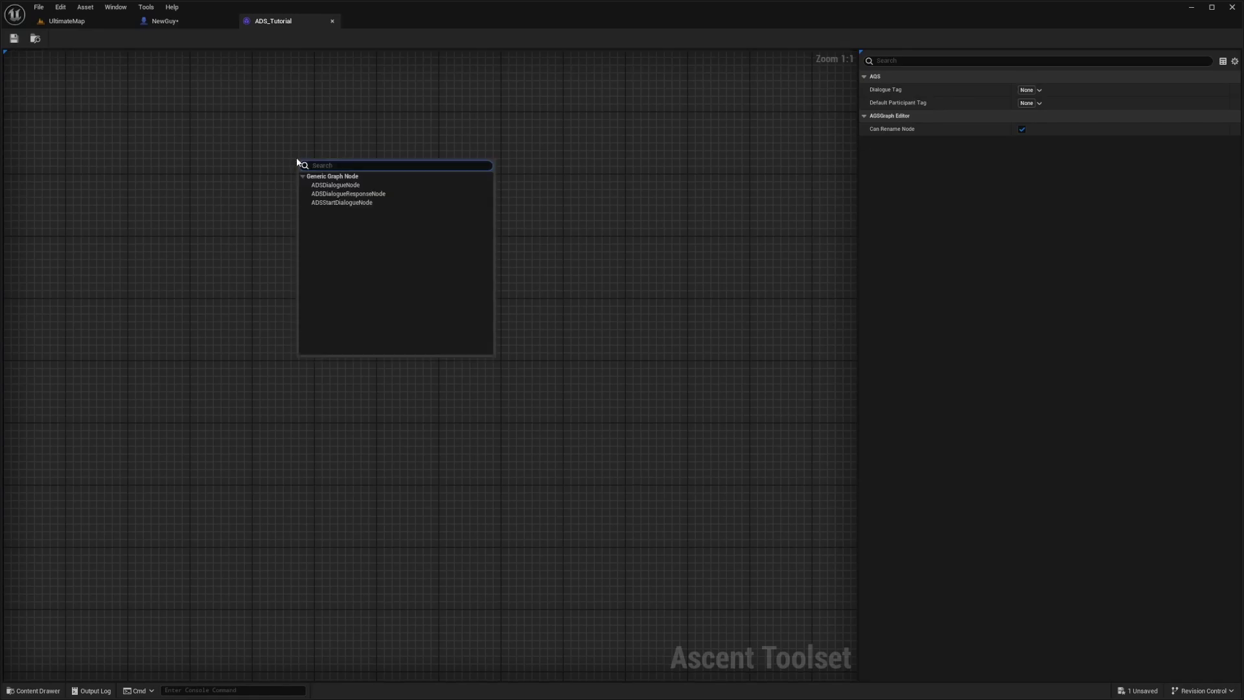
left_click(331, 203)
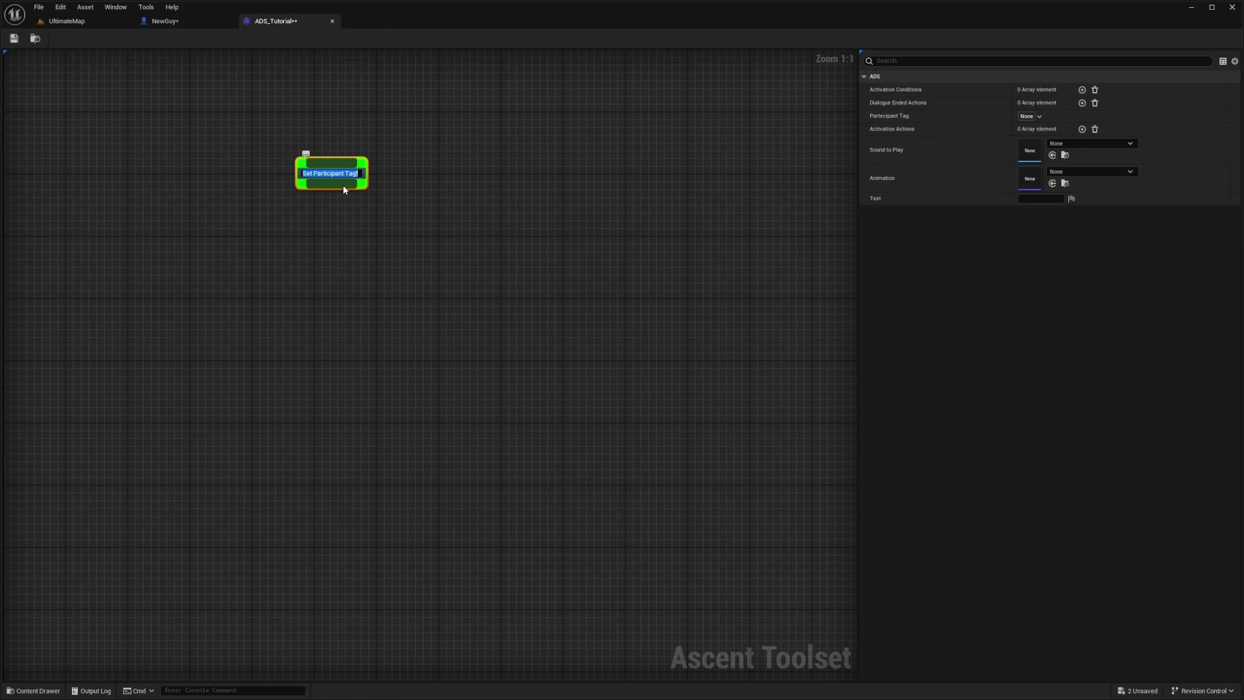
type("TutorialGuy: How are you?")
key("Return")
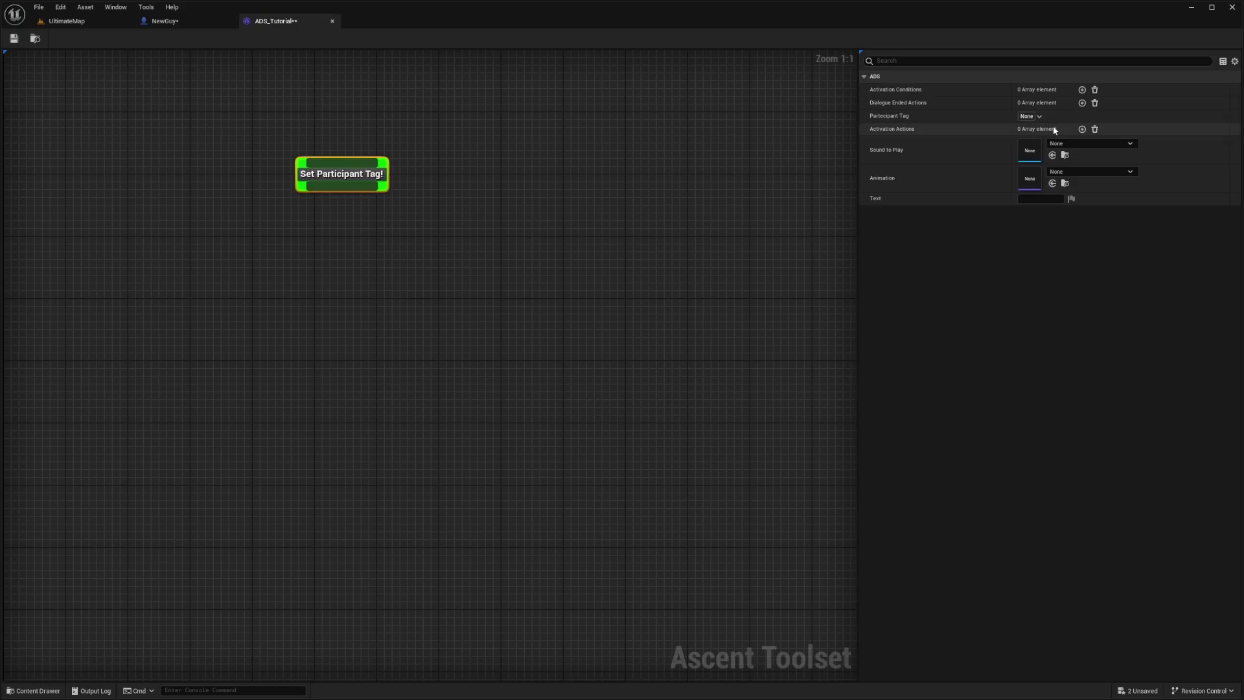
Create the gameplay tag Character.TutorialGuy in DefaultGameplayTags.ini and assign it as the start node's Participant Tag
left_click(1039, 116)
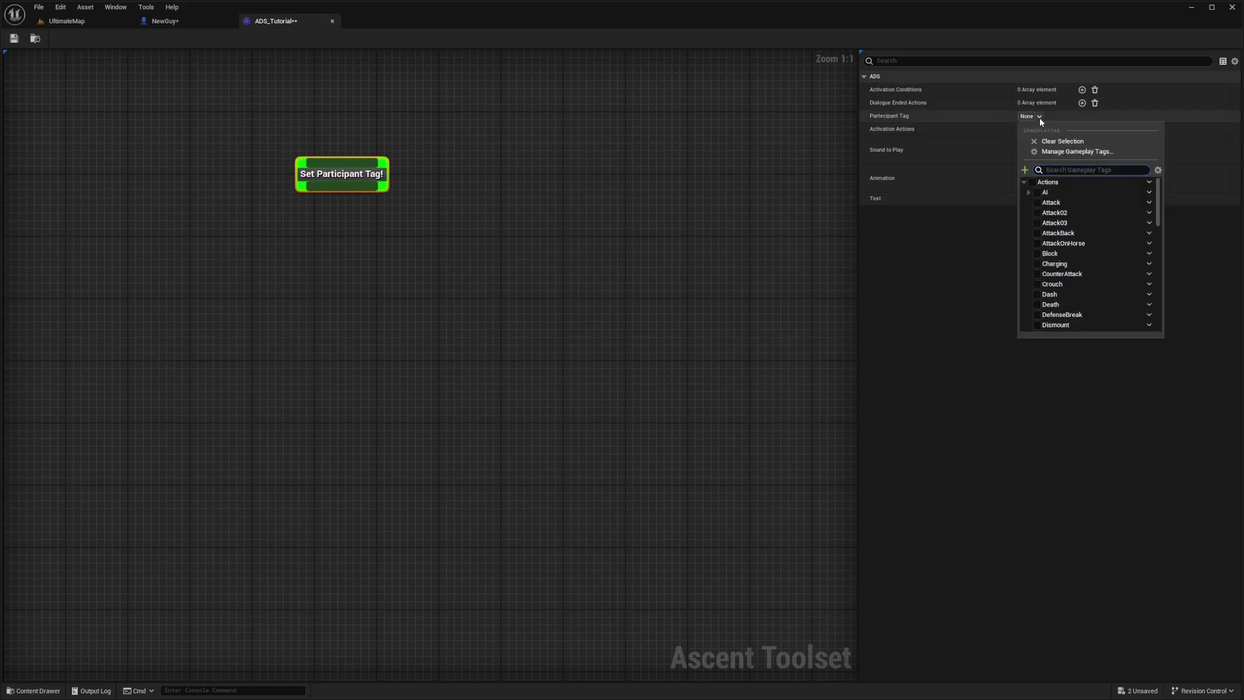
left_click(1024, 182)
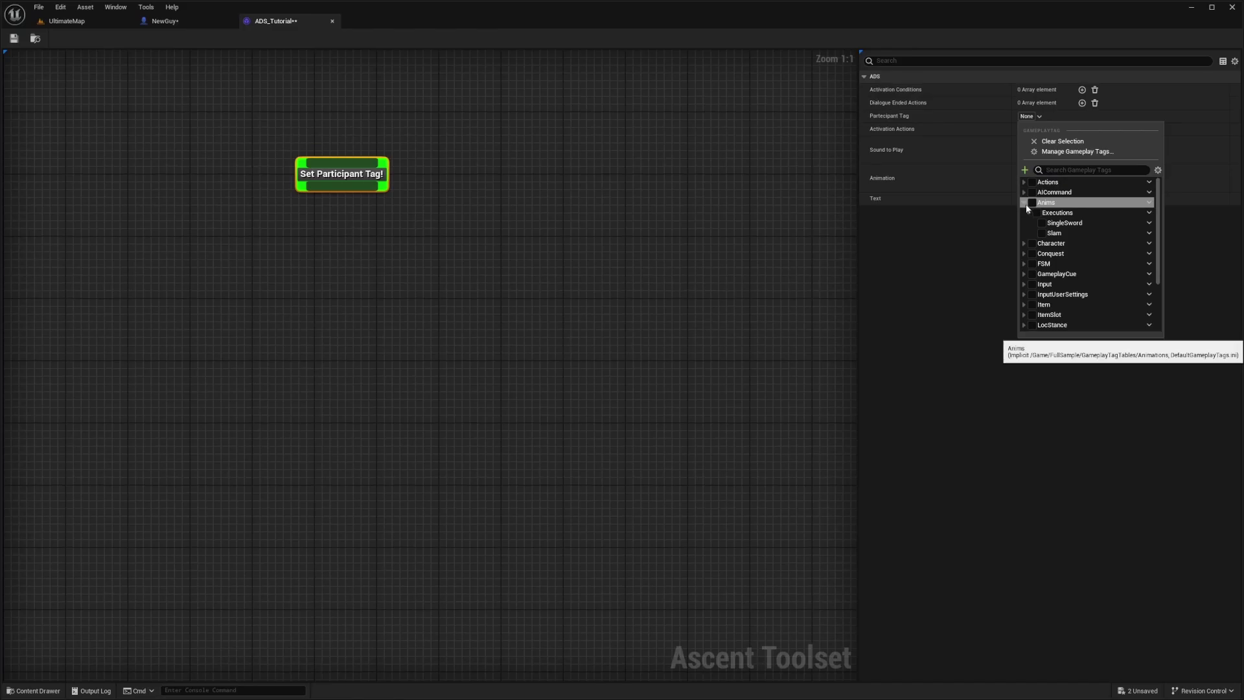
left_click(1024, 202)
left_click(1023, 213)
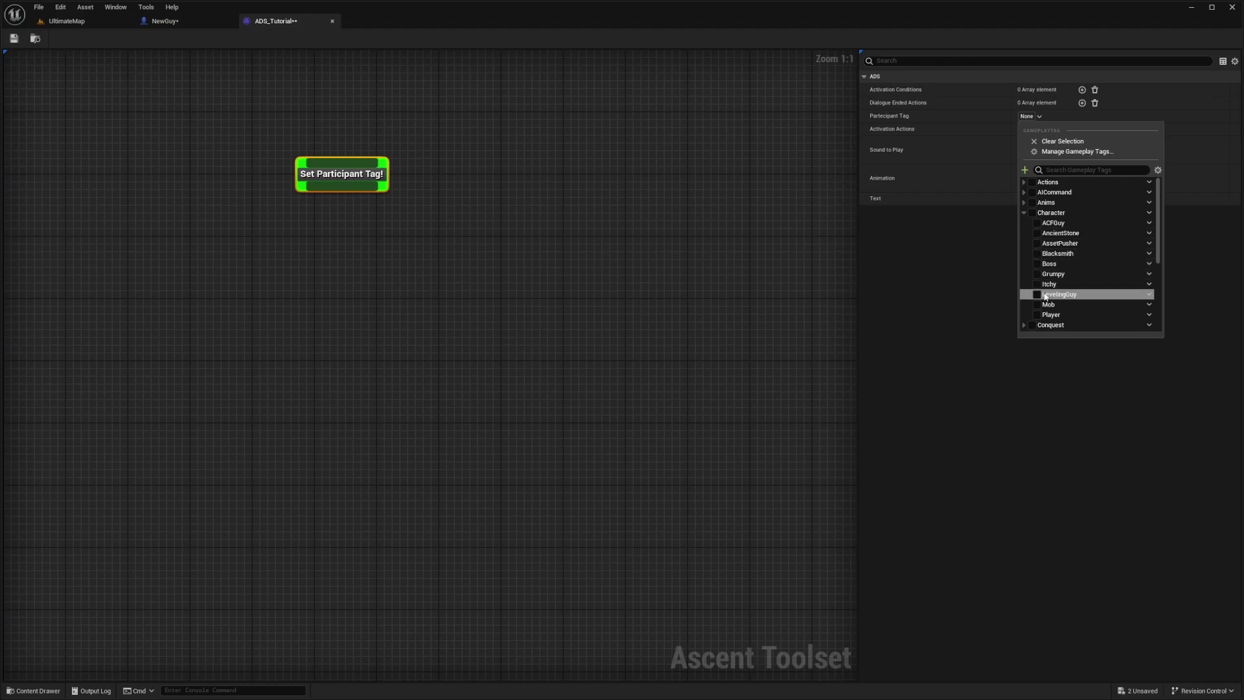
left_click(1150, 214)
left_click(1170, 229)
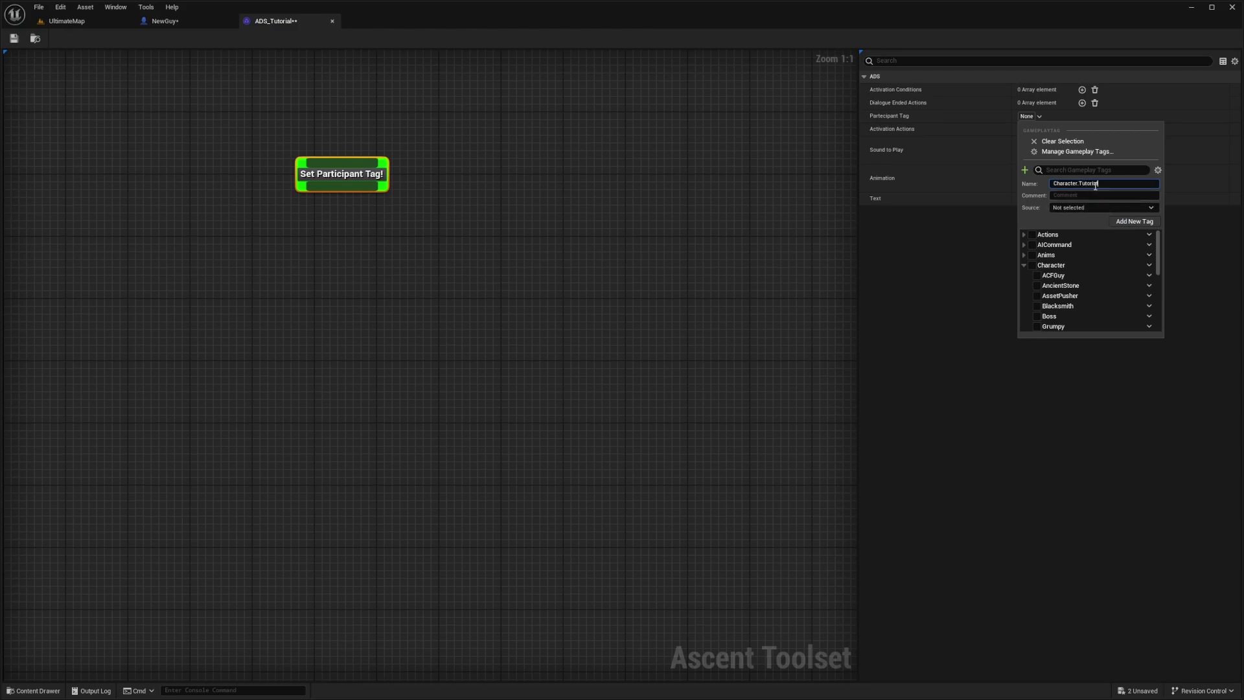
type("TutorialGuy")
left_click(1135, 221)
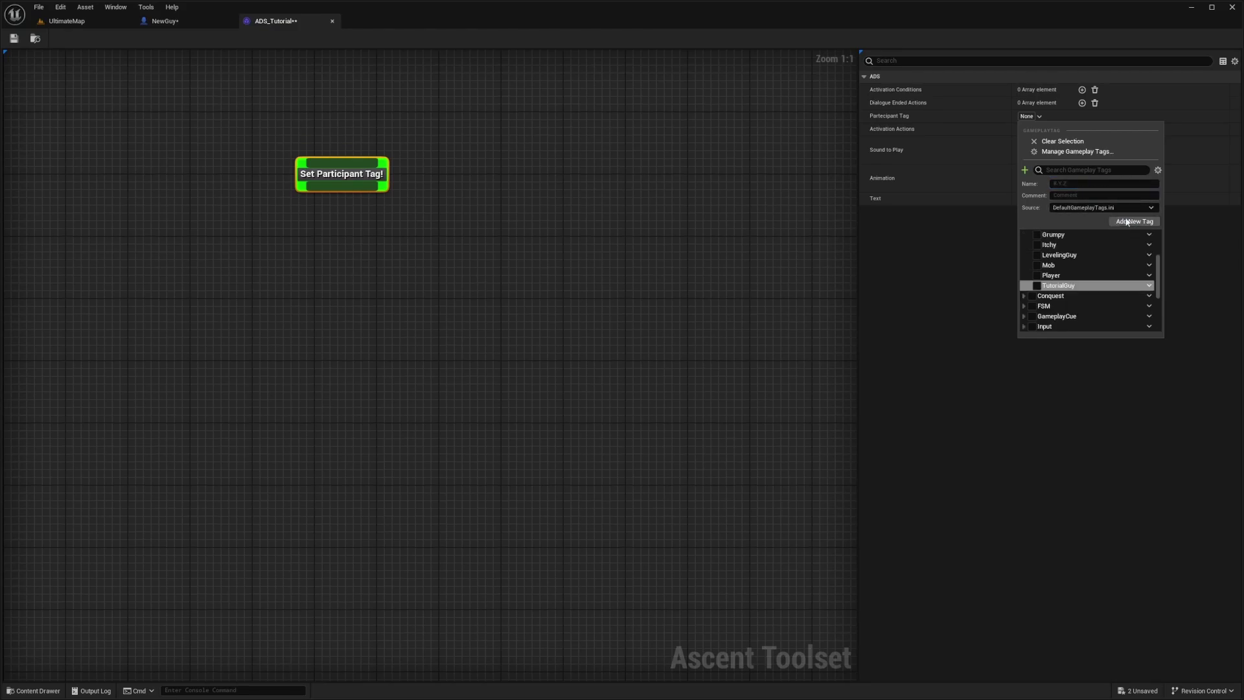
left_click(950, 256)
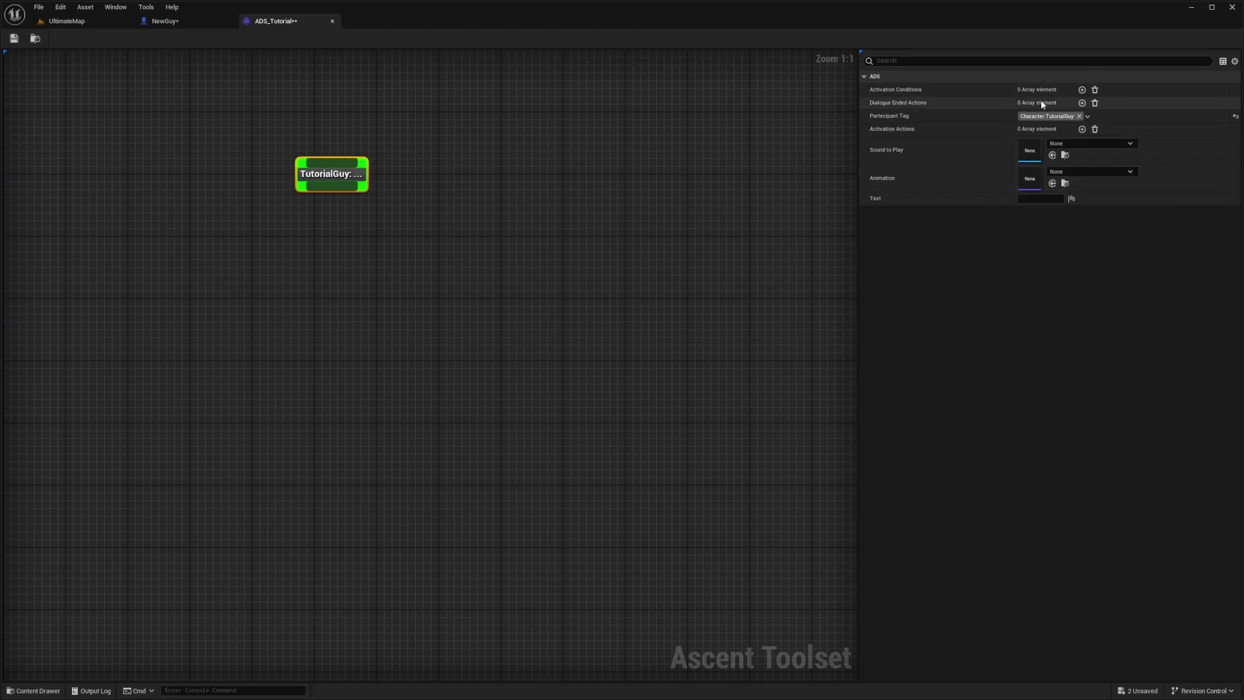
Set the start node's text to "Hoy, How are you doing?" and save the dialogue graph
left_click(1033, 201)
type("Hoy, How are")
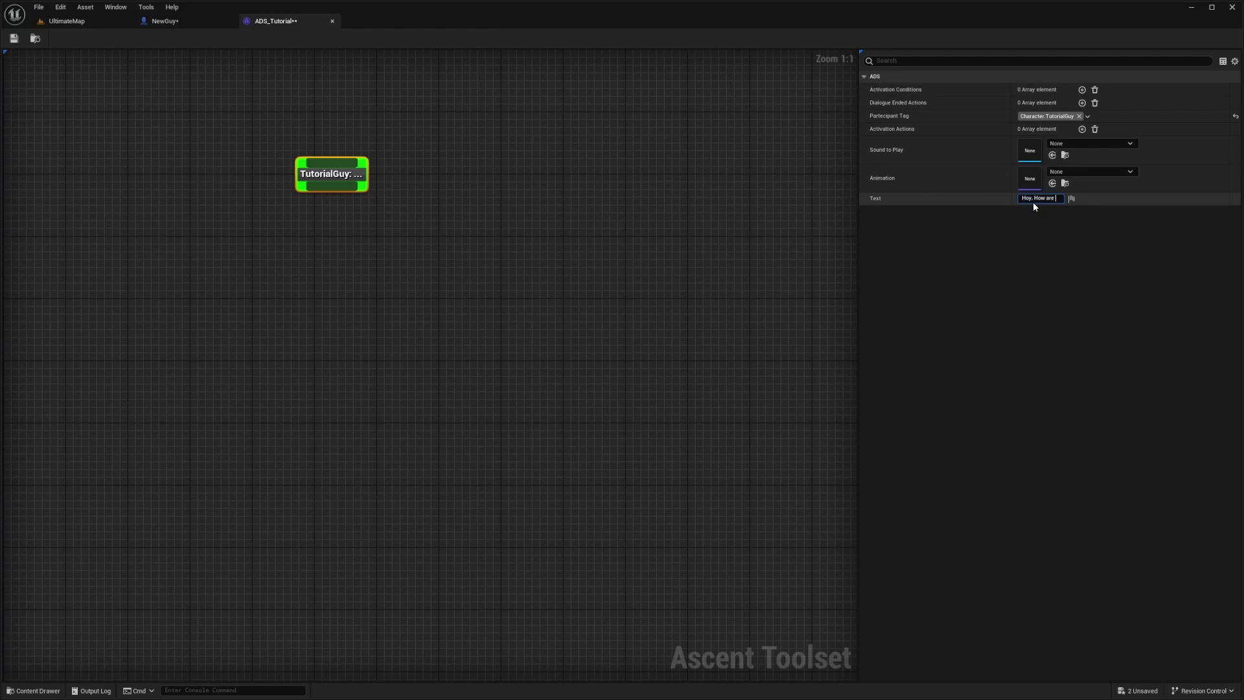
type(" you doing?")
key("Return")
key("ctrl+s")
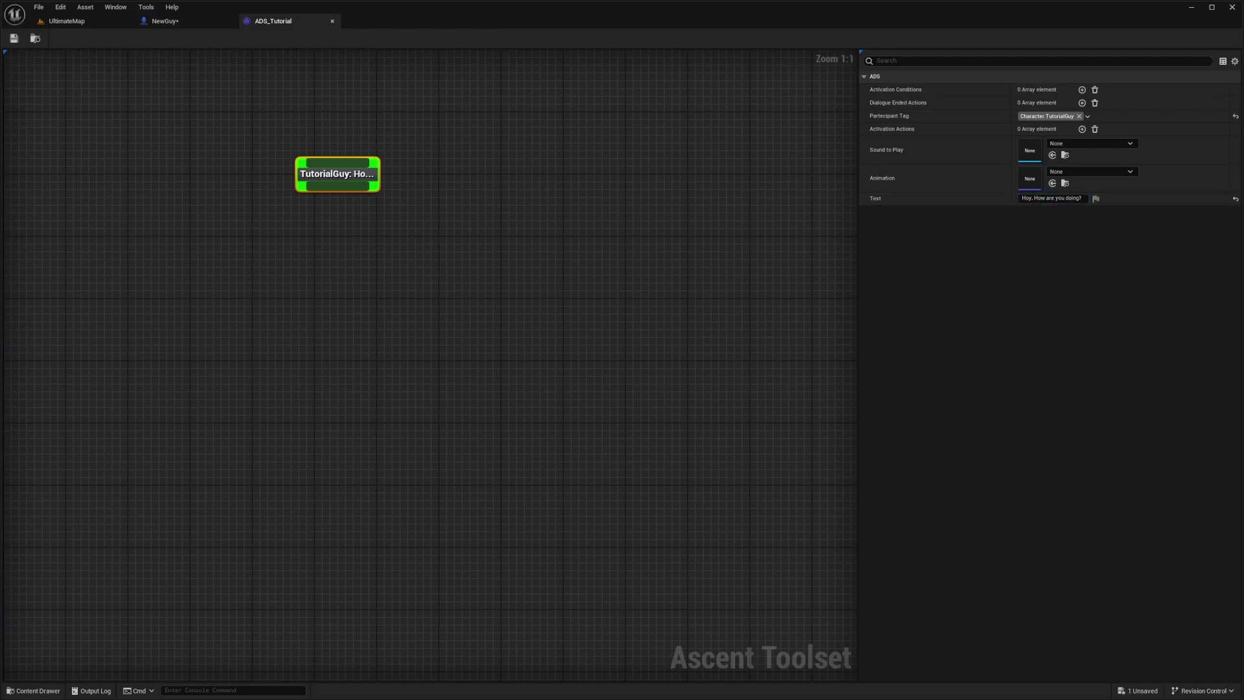
Add an ADSDialogueResponseNode connected below the start node and set its text to "Good"
left_click_drag(372, 192, 343, 229)
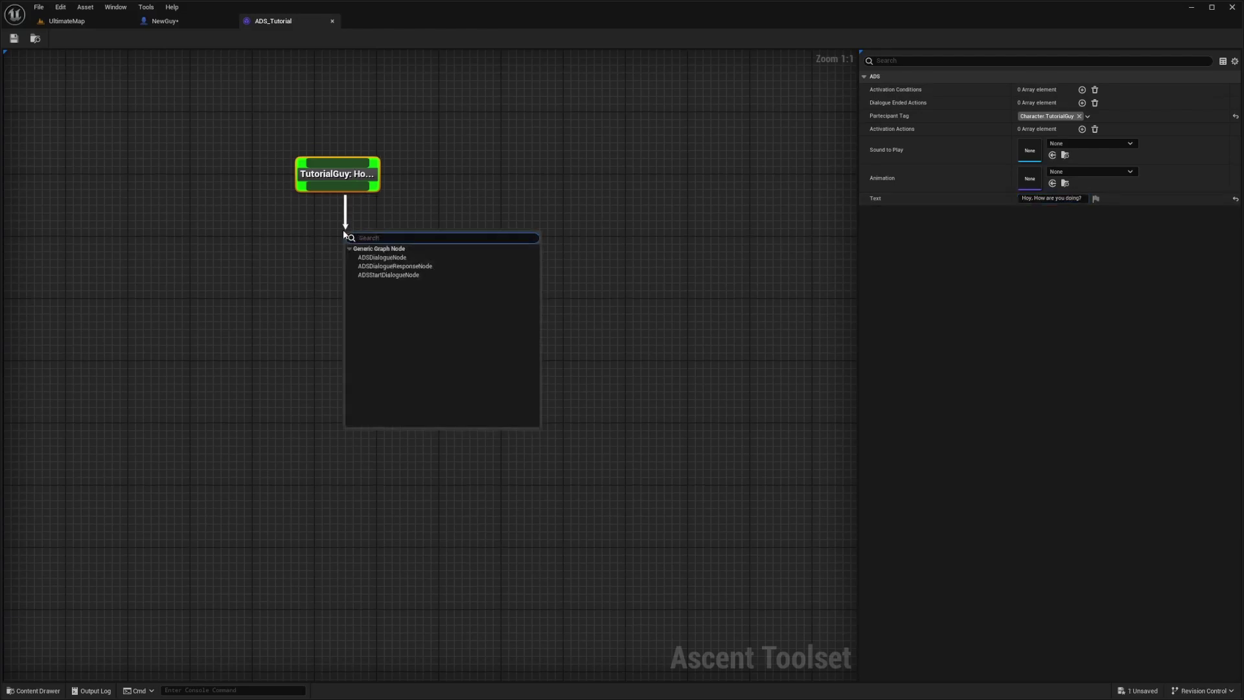
left_click(401, 267)
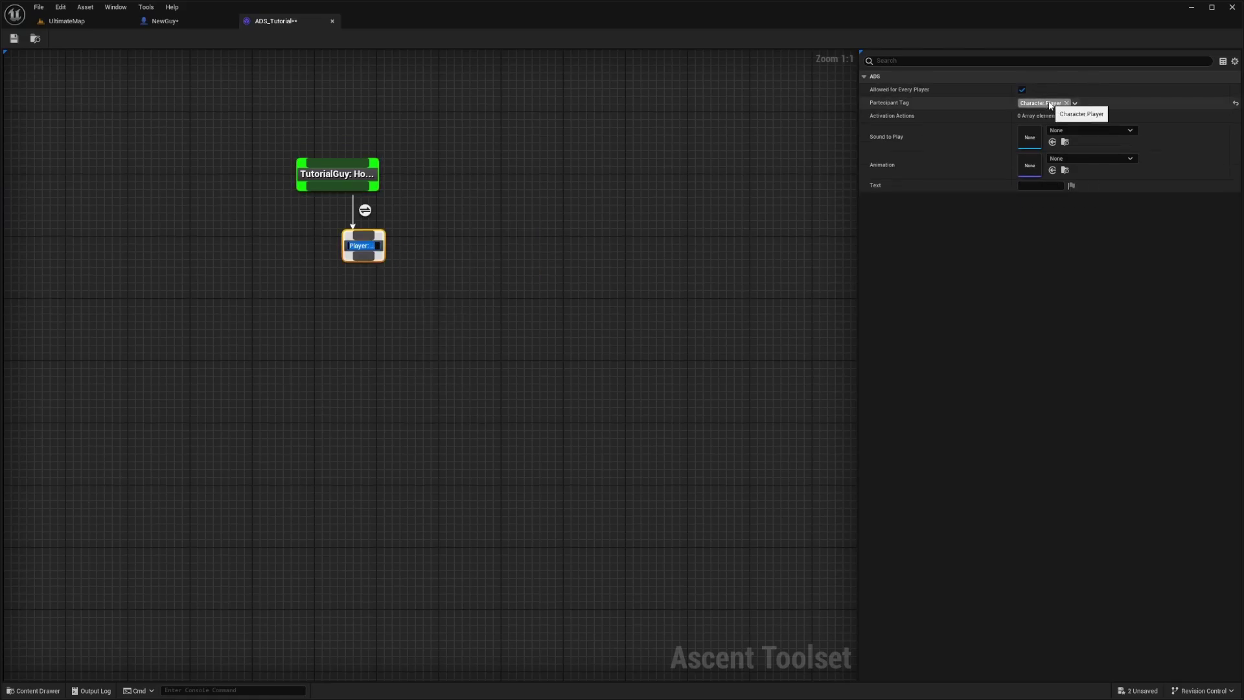
left_click(1028, 186)
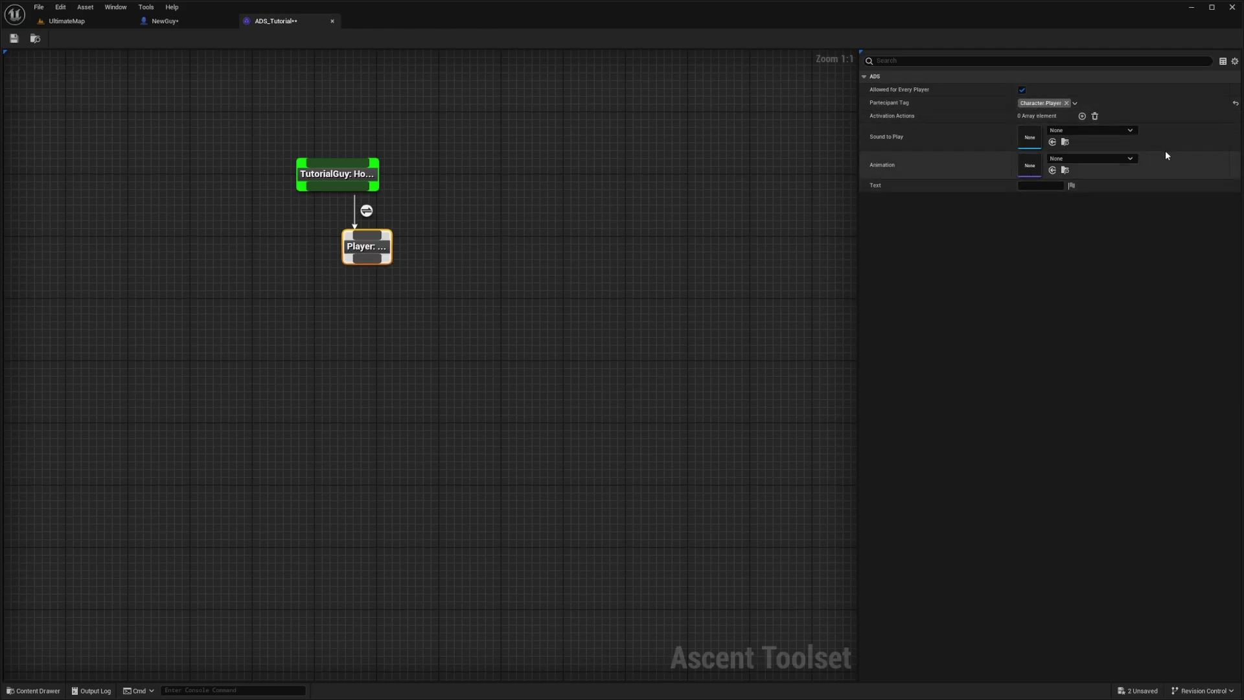
left_click(1054, 187)
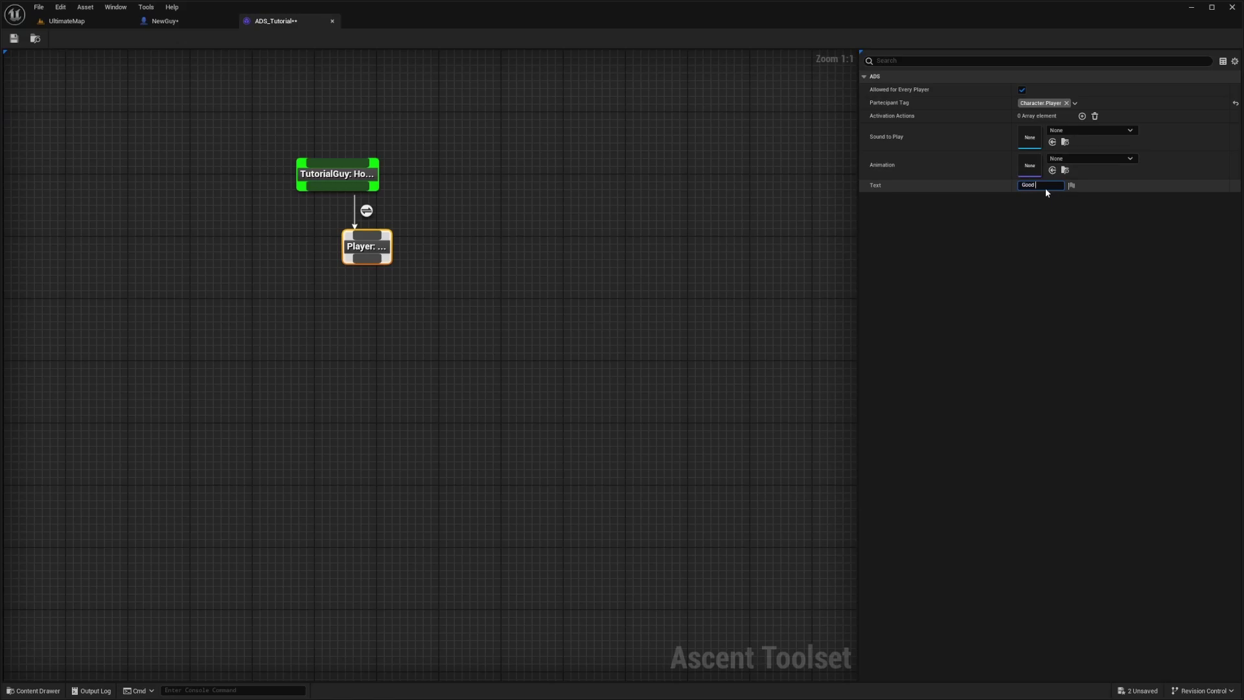
type("Good")
left_click(173, 100)
Save the NewGuy Blueprint and the ADS_Tutorial graph, and return to the NewGuy Blueprint
left_click(175, 21)
key("ctrl+s")
left_click(266, 23)
left_click(176, 23)
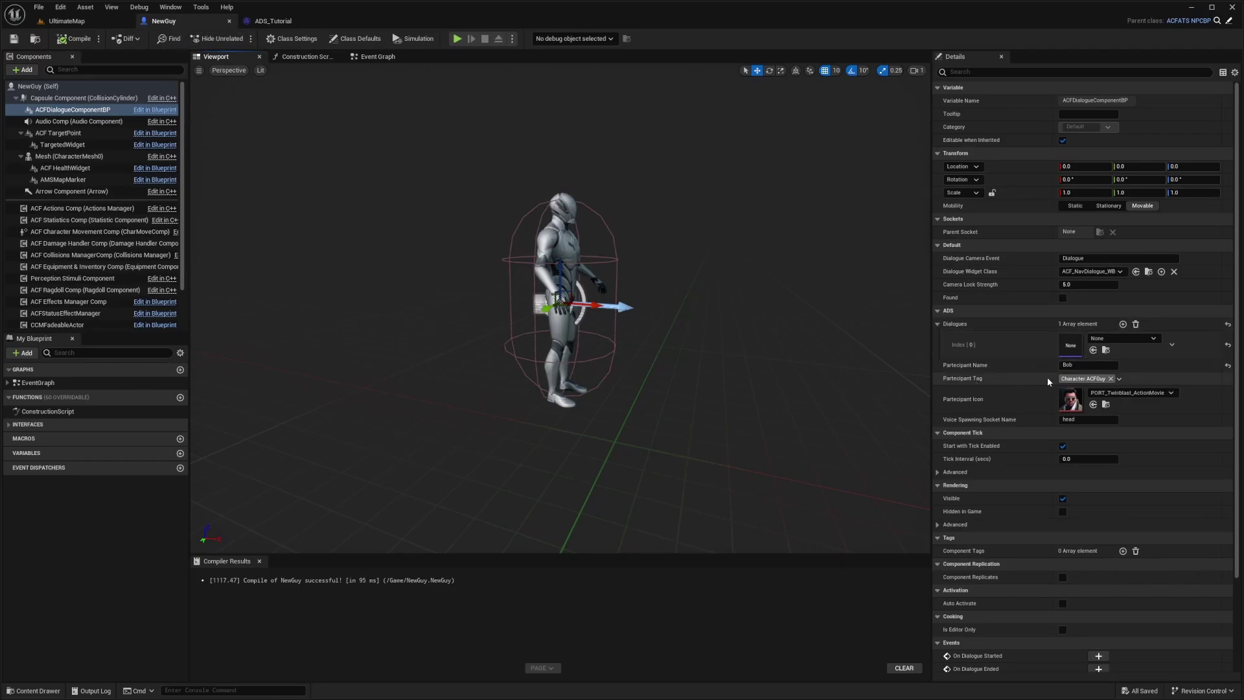
Set the NewGuy dialogue component's Participant Tag to Character.TutorialGuy and its Participant Icon to the pointing-left texture
left_click(1119, 378)
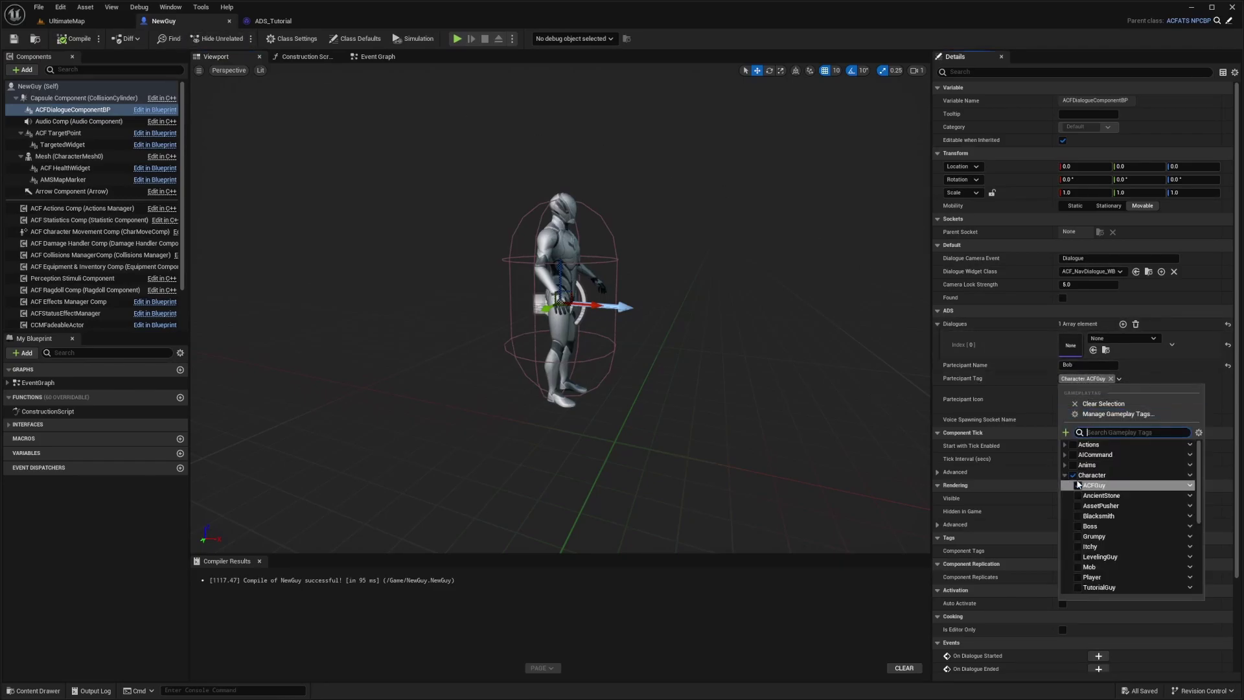
scroll(1078, 484, "down", 4)
left_click(1078, 495)
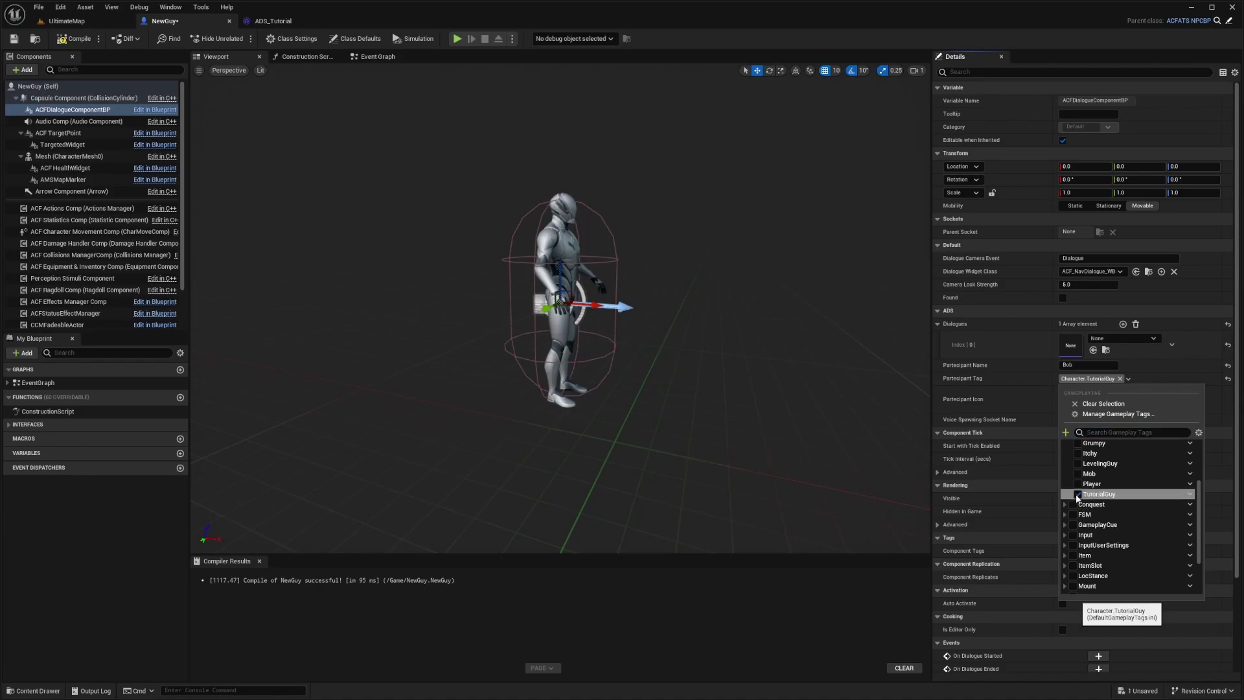
left_click(1075, 367)
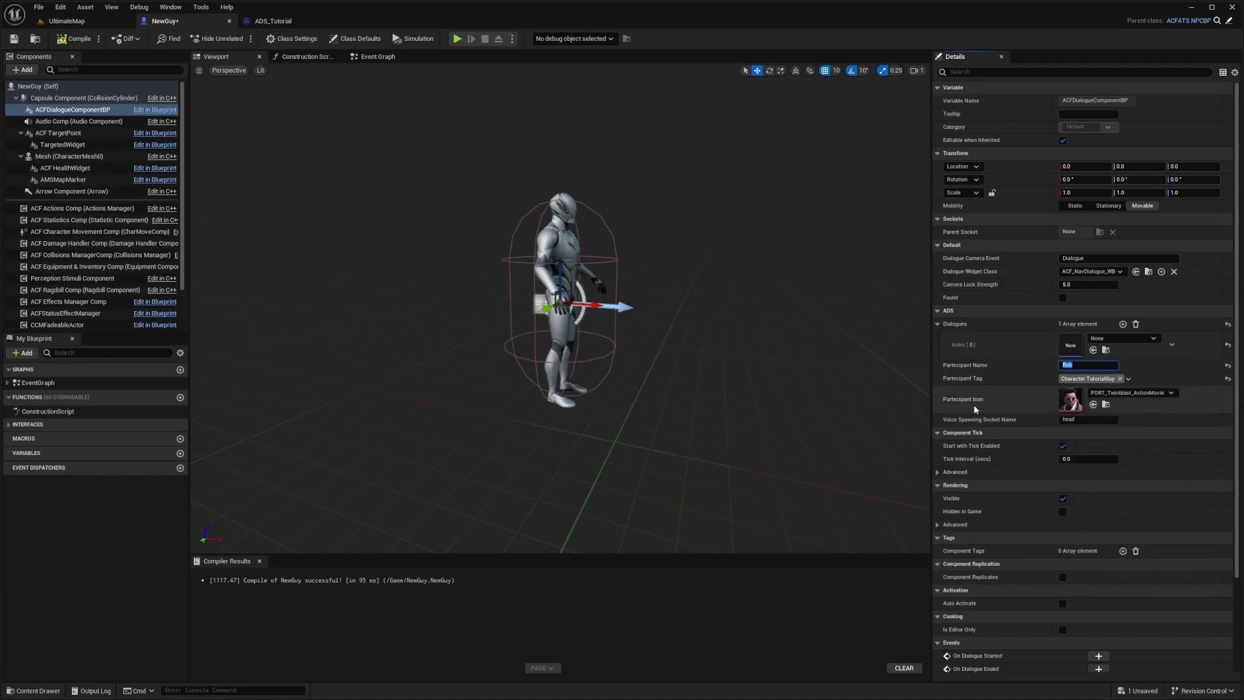
left_click(1071, 401)
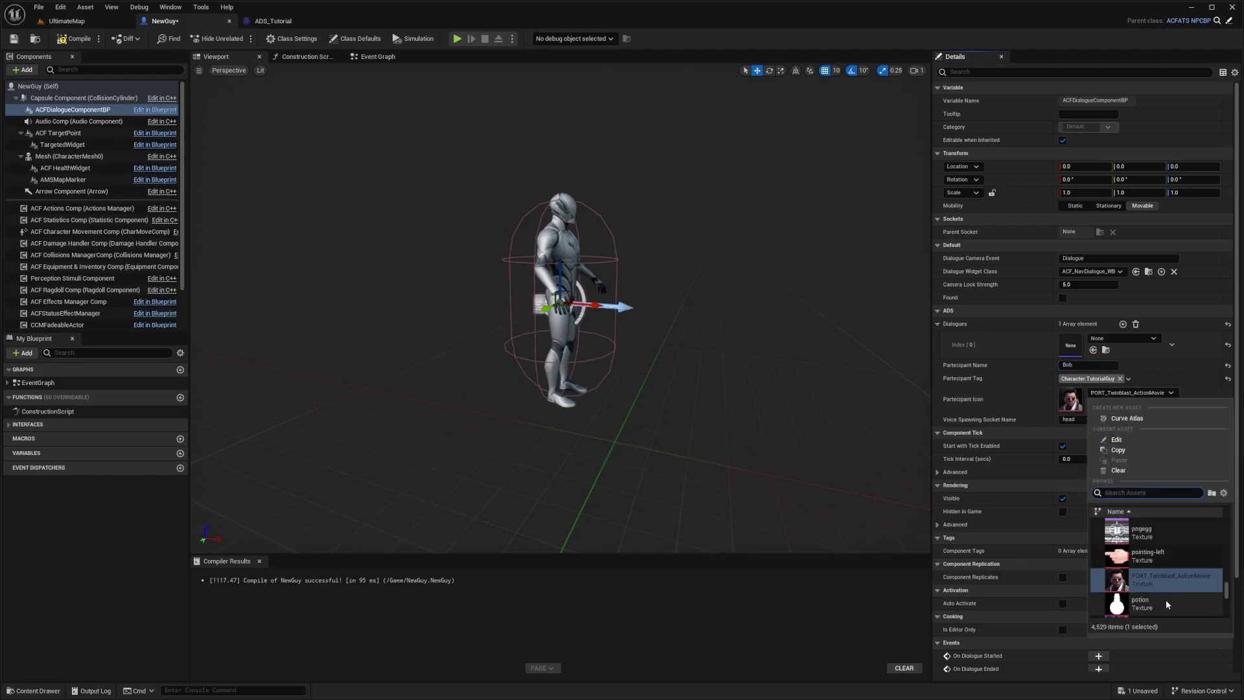
left_click(1147, 556)
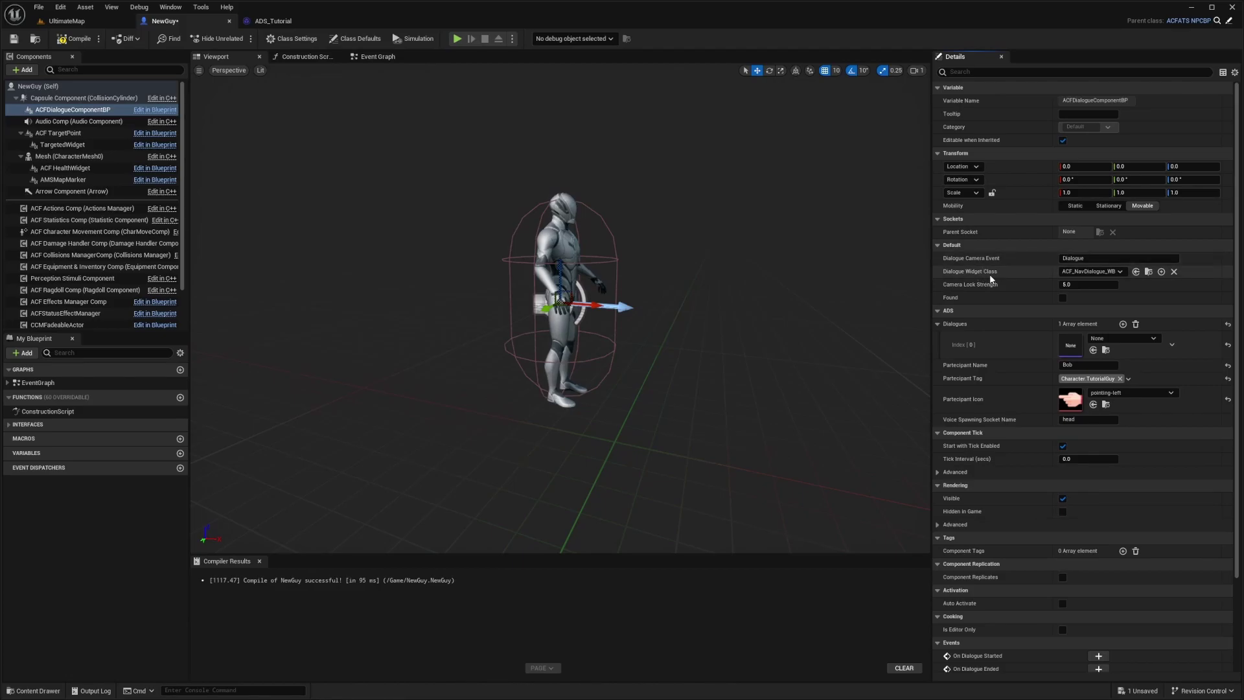
Locate and open the ACF_NavDialogue_WB widget used by the dialogue component, and examine its name text block and icon image
left_click(1149, 271)
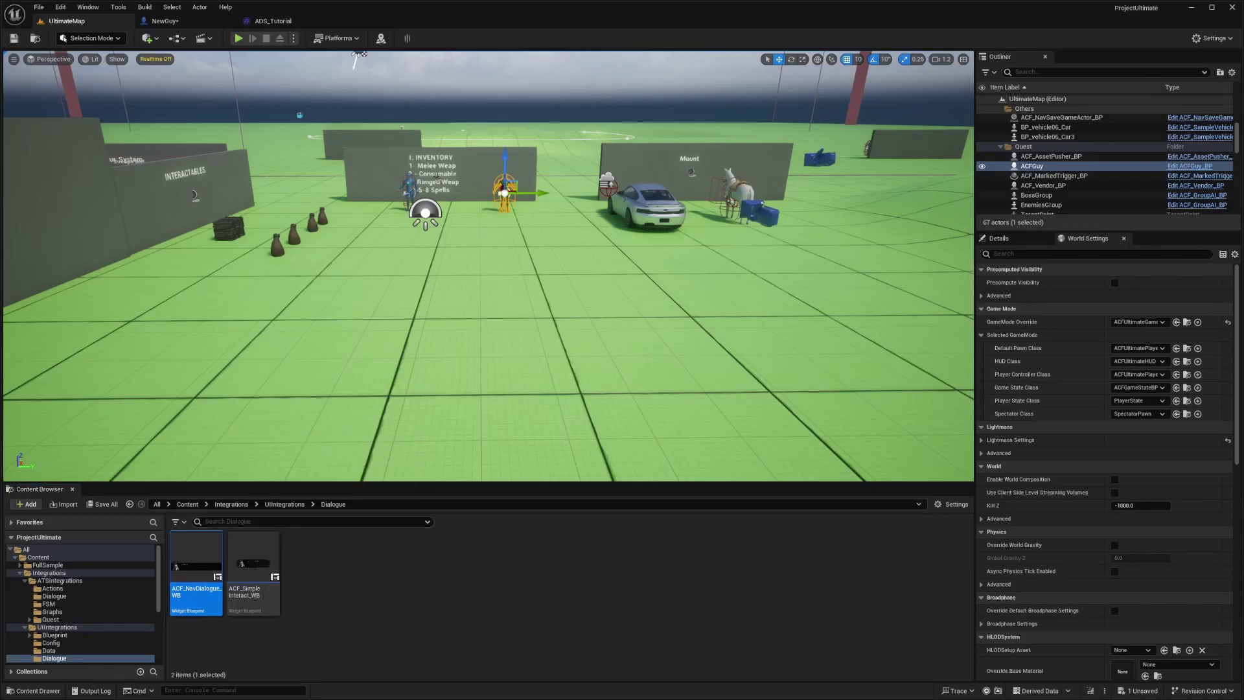
left_click_drag(0, 83, 399, 22)
scroll(319, 327, "up", 1)
left_click(324, 265)
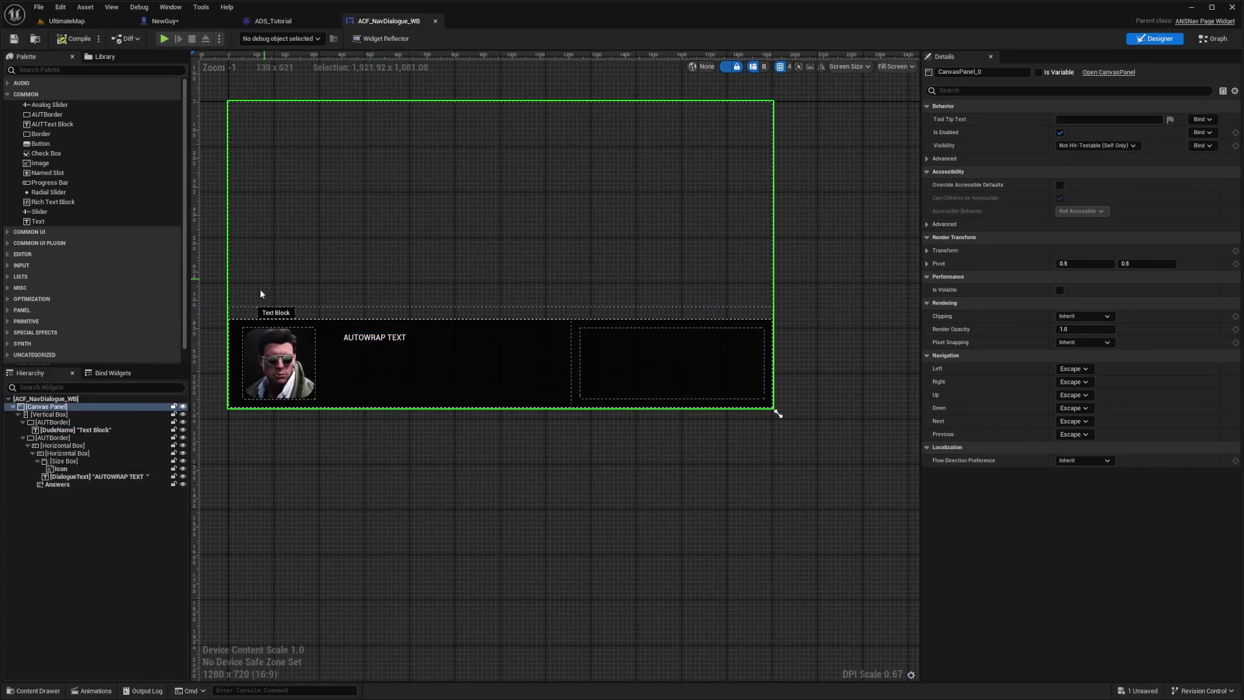
left_click(259, 315)
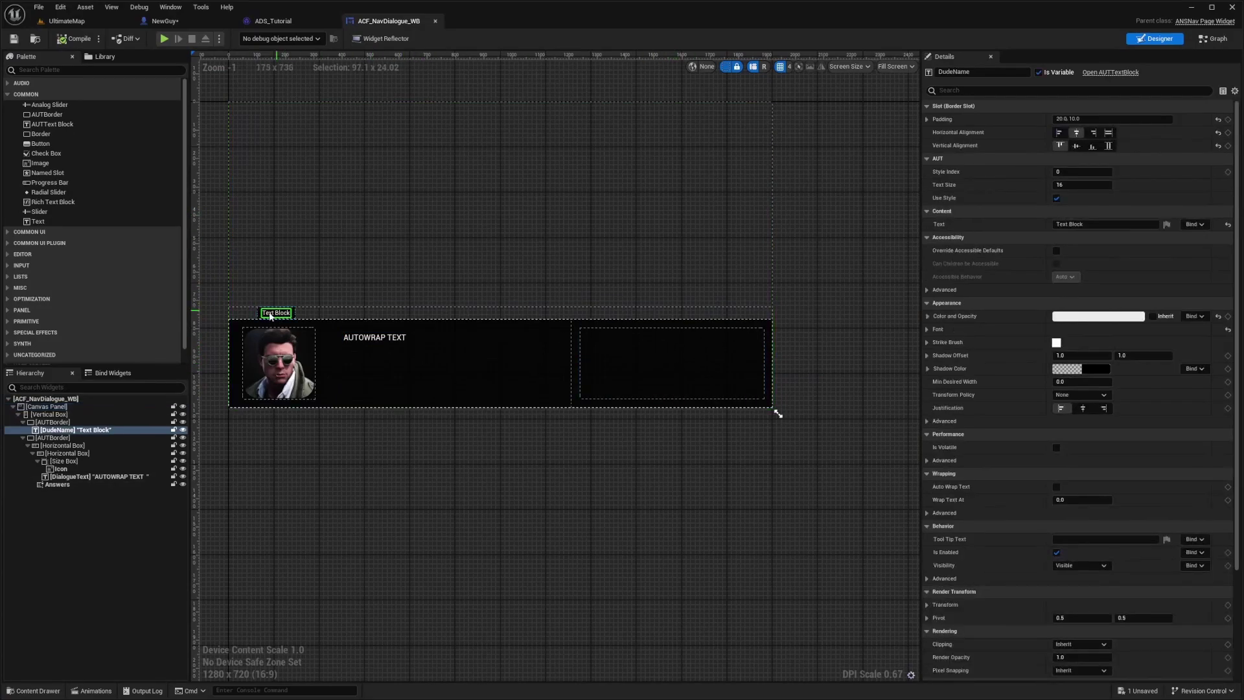
left_click(295, 394)
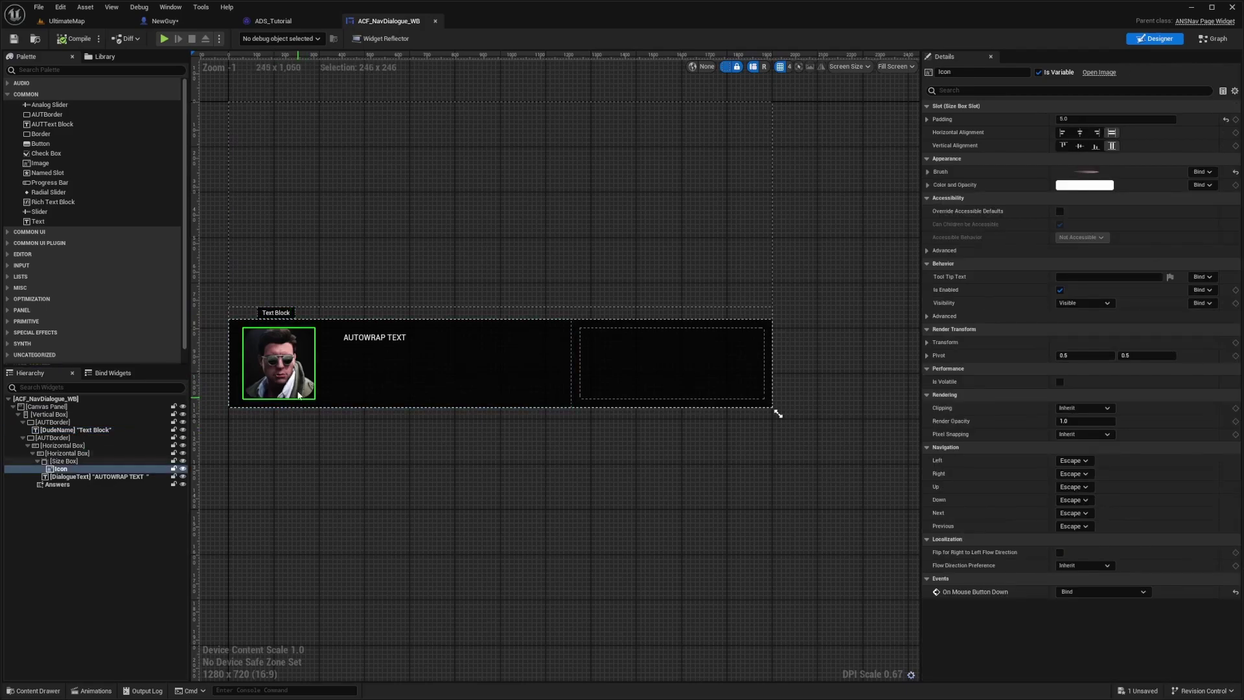
Place the NewGuy Blueprint from the Content folder onto the ground of UltimateMap
left_click(67, 20)
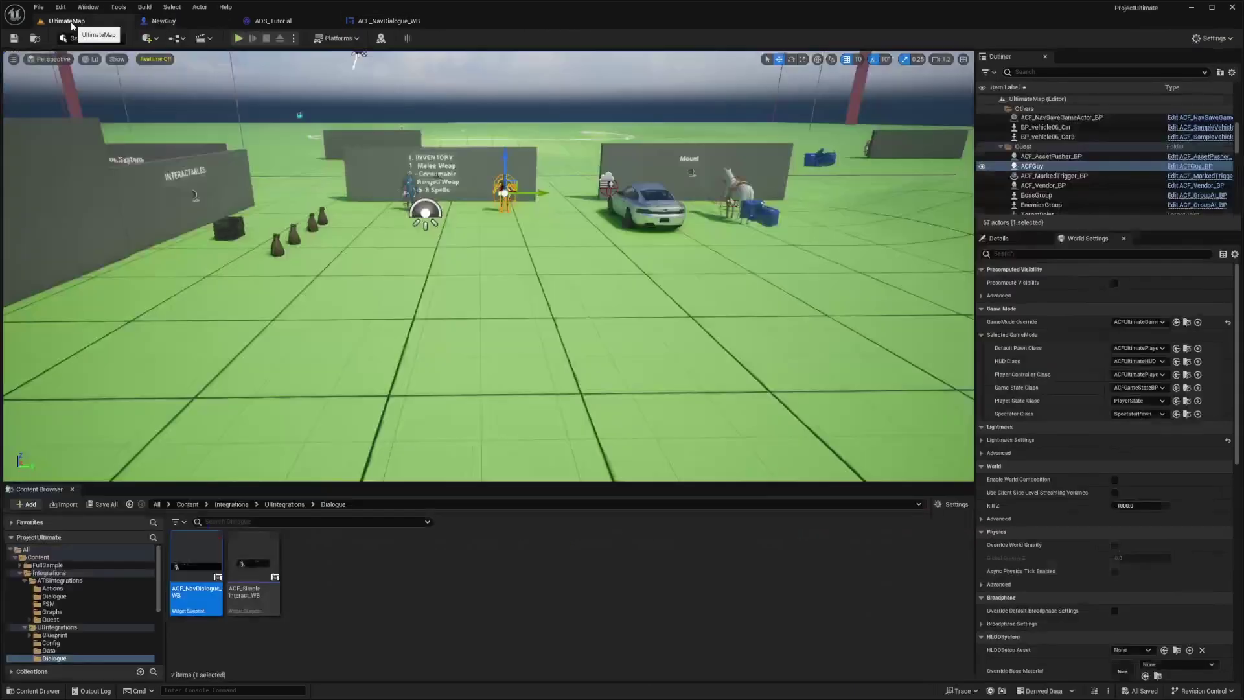
left_click(39, 557)
left_click_drag(595, 560, 431, 363)
Play the level in fullscreen and walk the character up to the placed NPC to check its interaction prompt
key("alt+p")
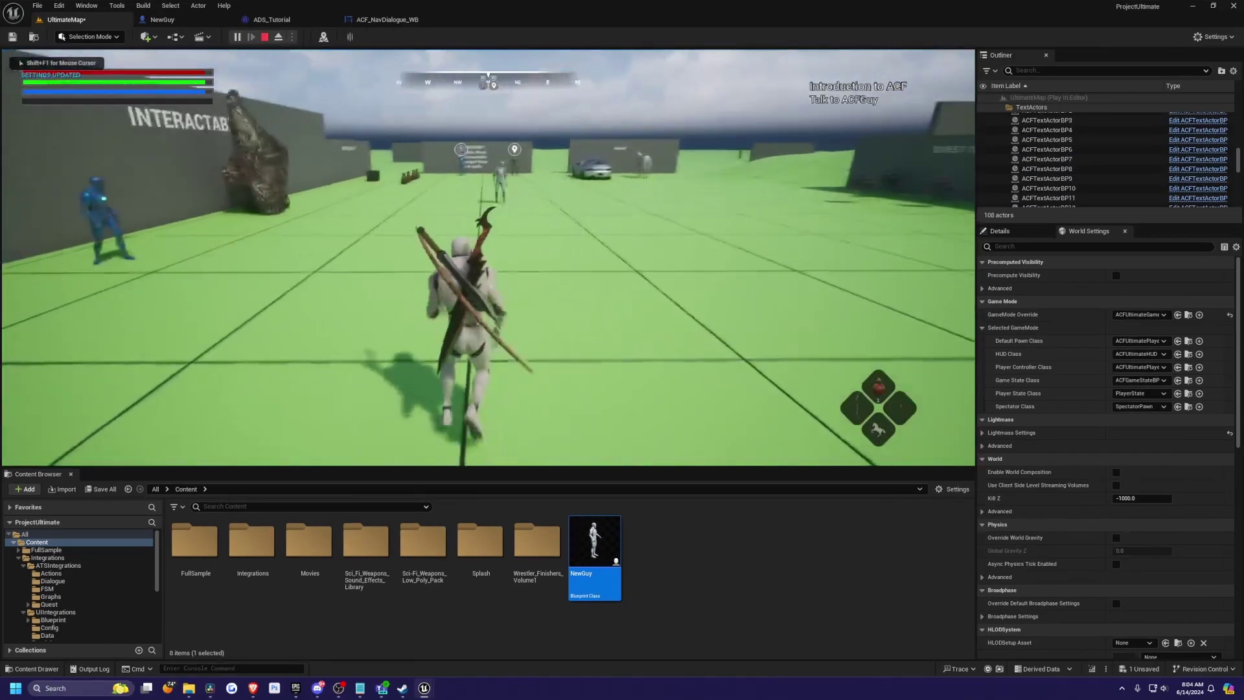
key("w")
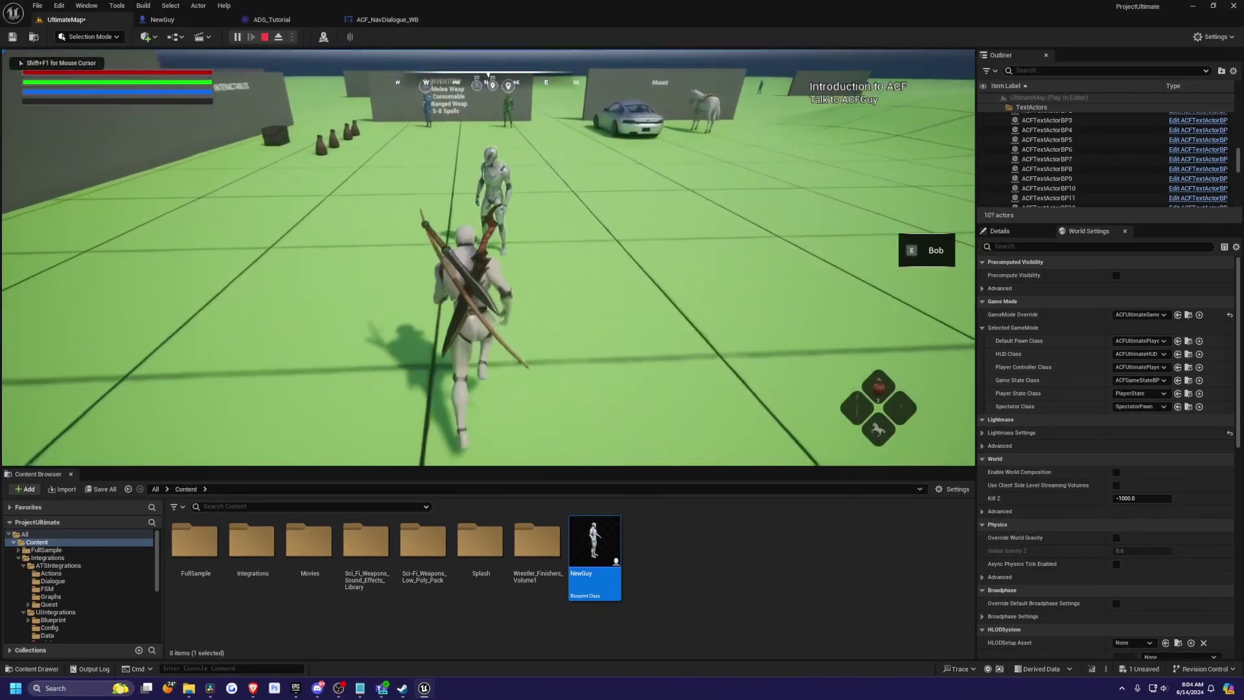
key("w")
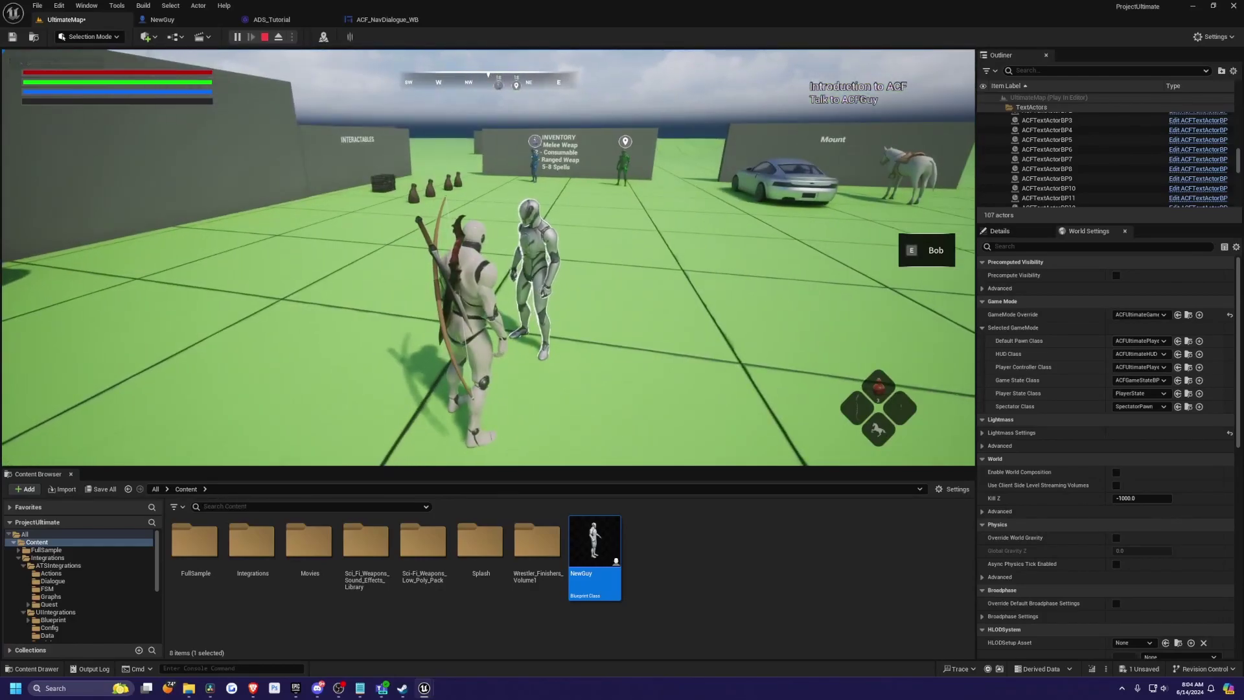
key("F11")
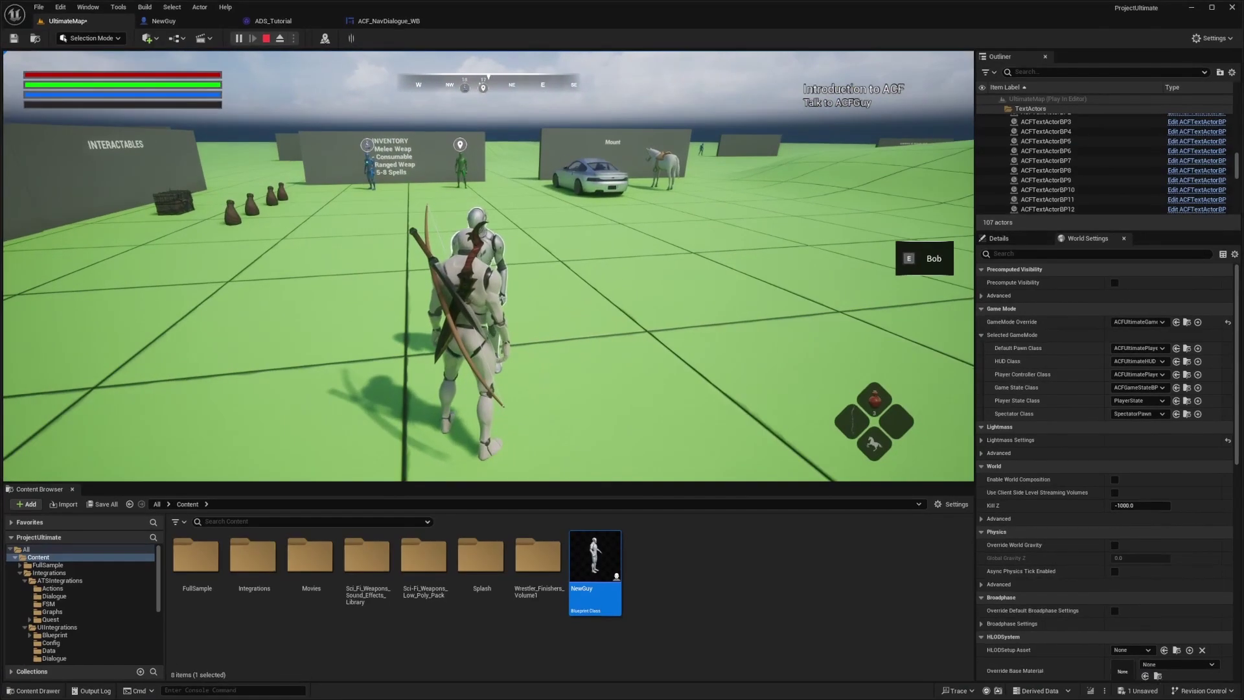
key("F11")
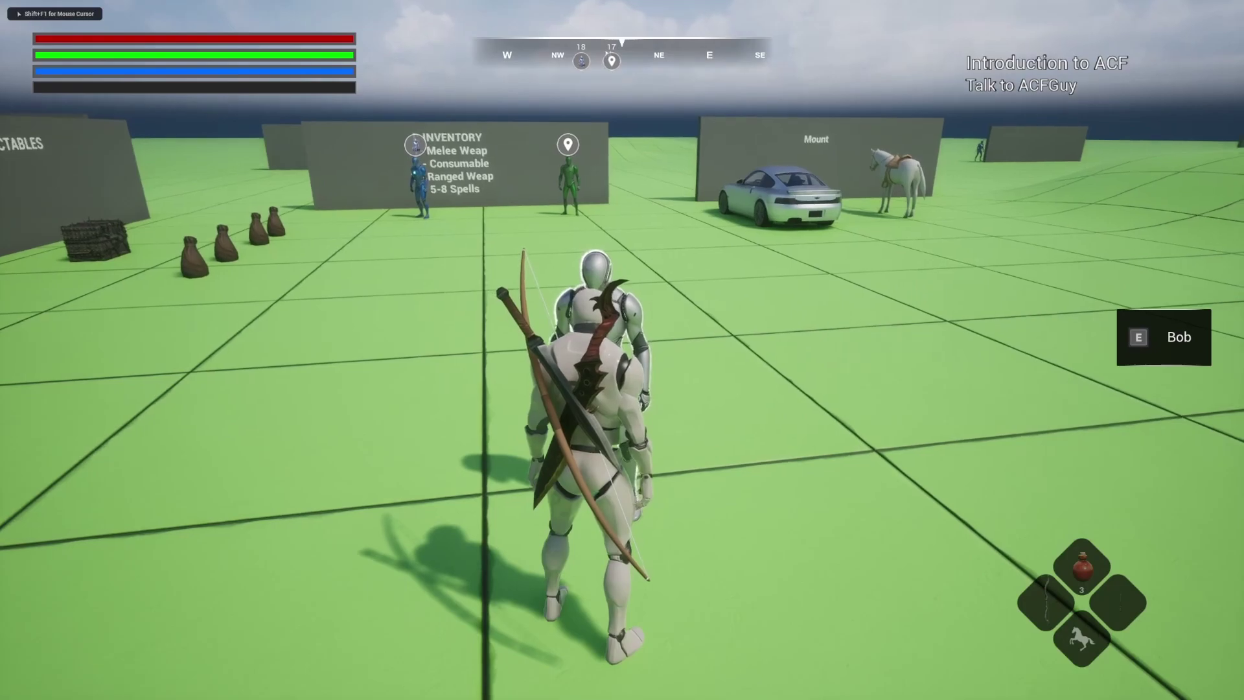
key("s")
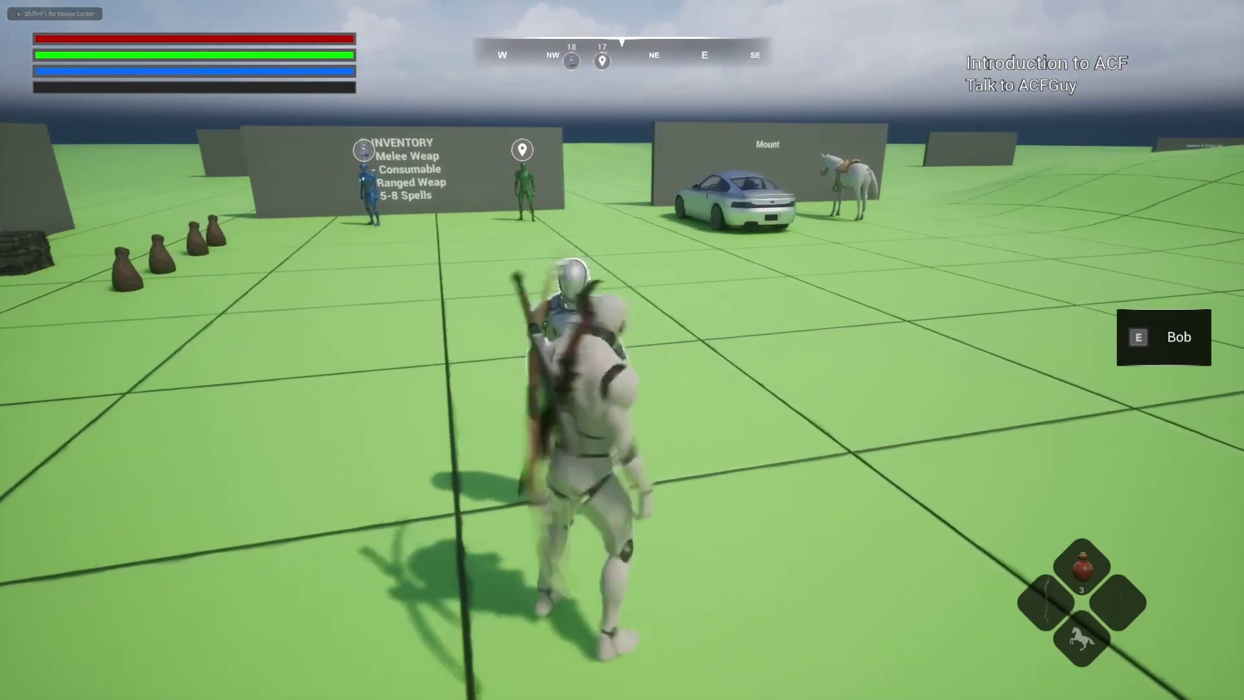
key("w")
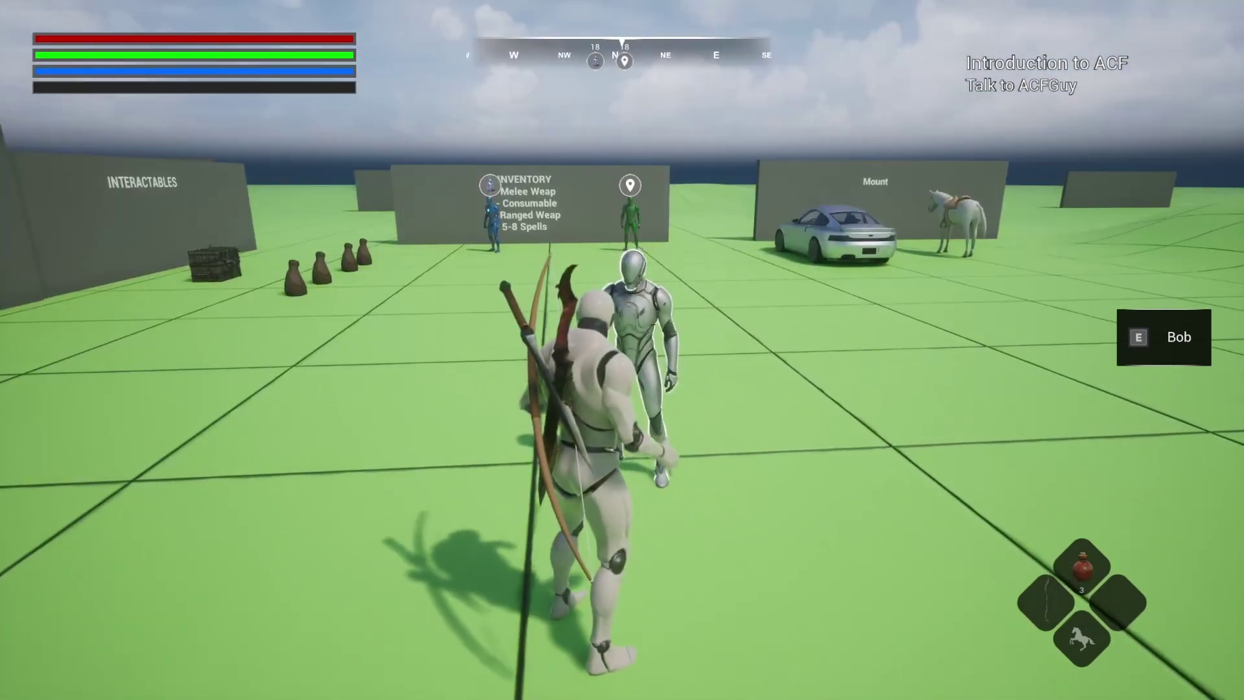
key("2")
key("w")
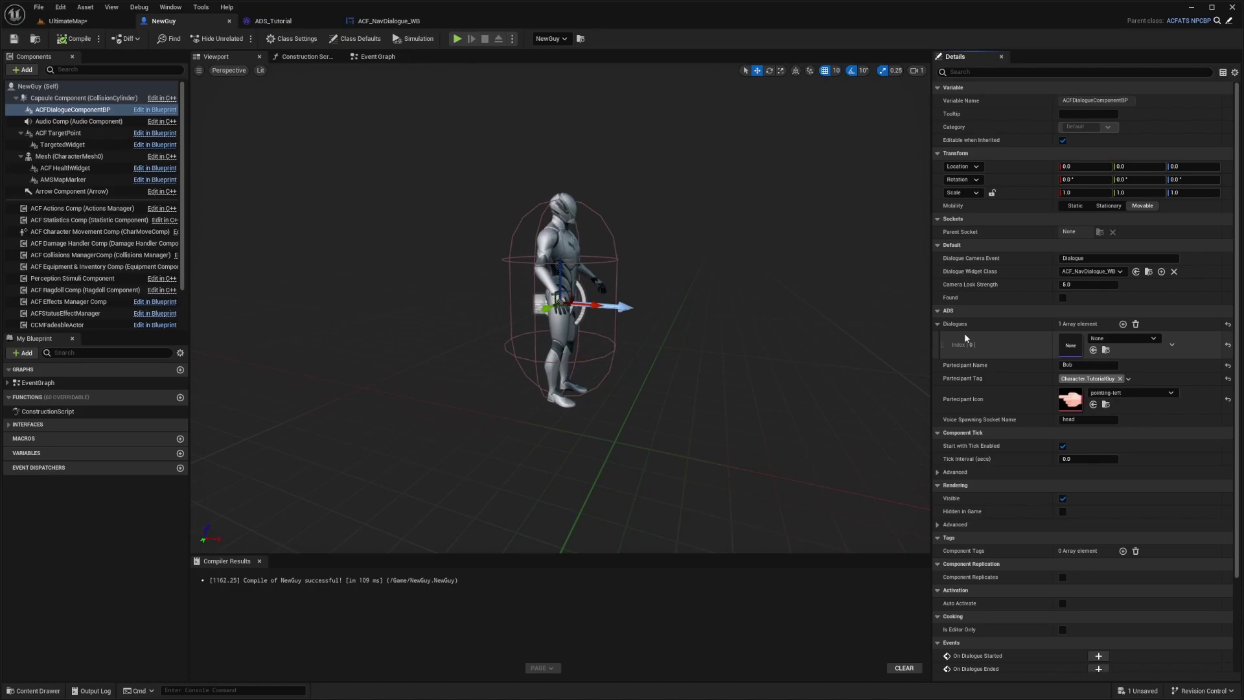
Assign the ADS_Tutorial graph to the first element of NewGuy's Dialogues array, checking the graph and returning to the Blueprint
left_click(1107, 339)
left_click(1140, 543)
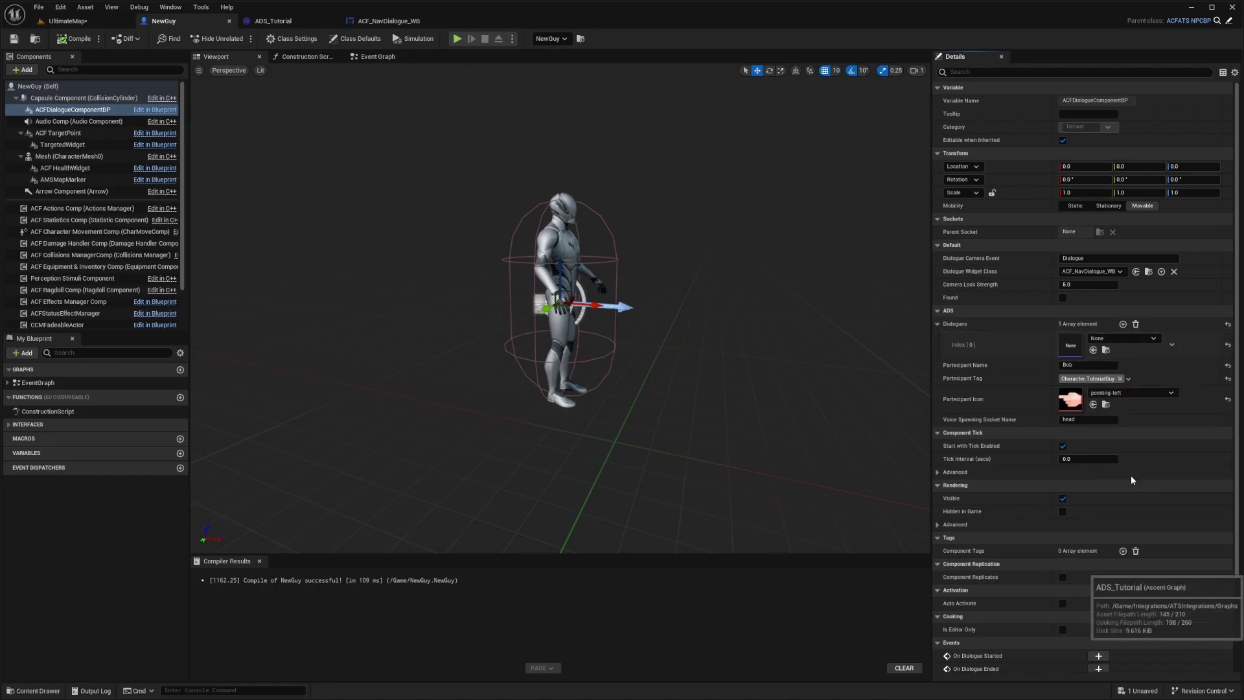
left_click(261, 21)
left_click(171, 21)
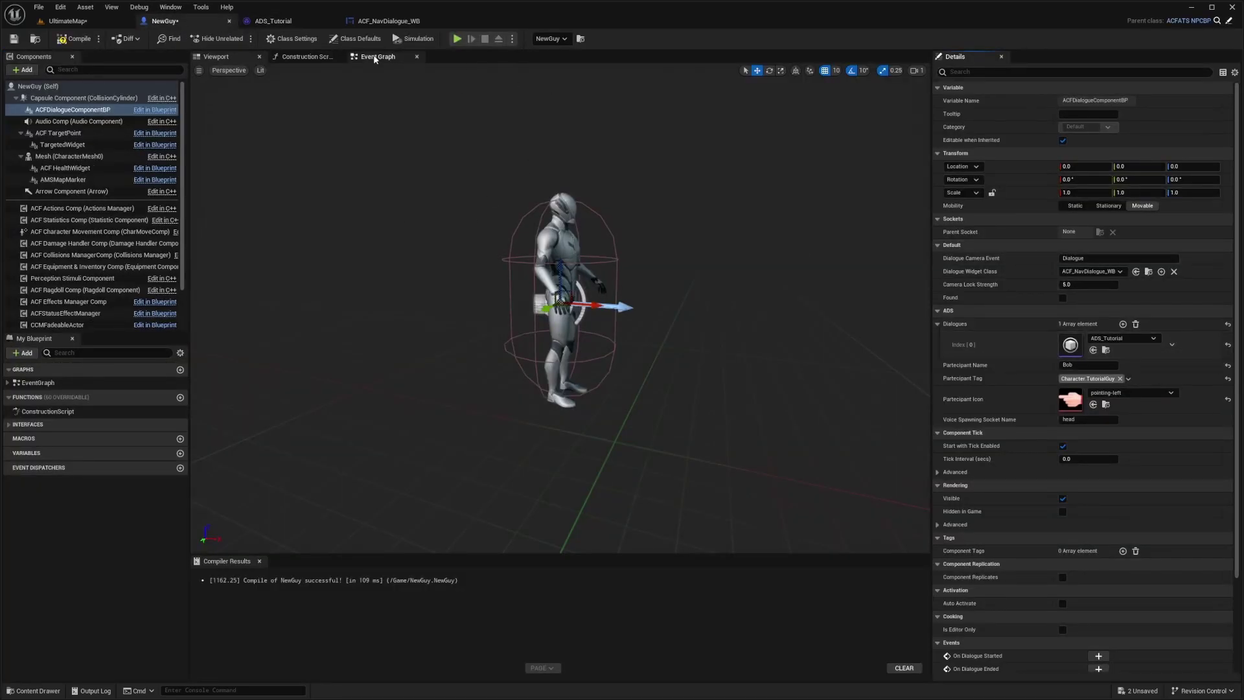
Try branching a second ADSDialogueNode from the "Good" response node in the ADS_Tutorial graph, and undo it
left_click(272, 21)
left_click(447, 309)
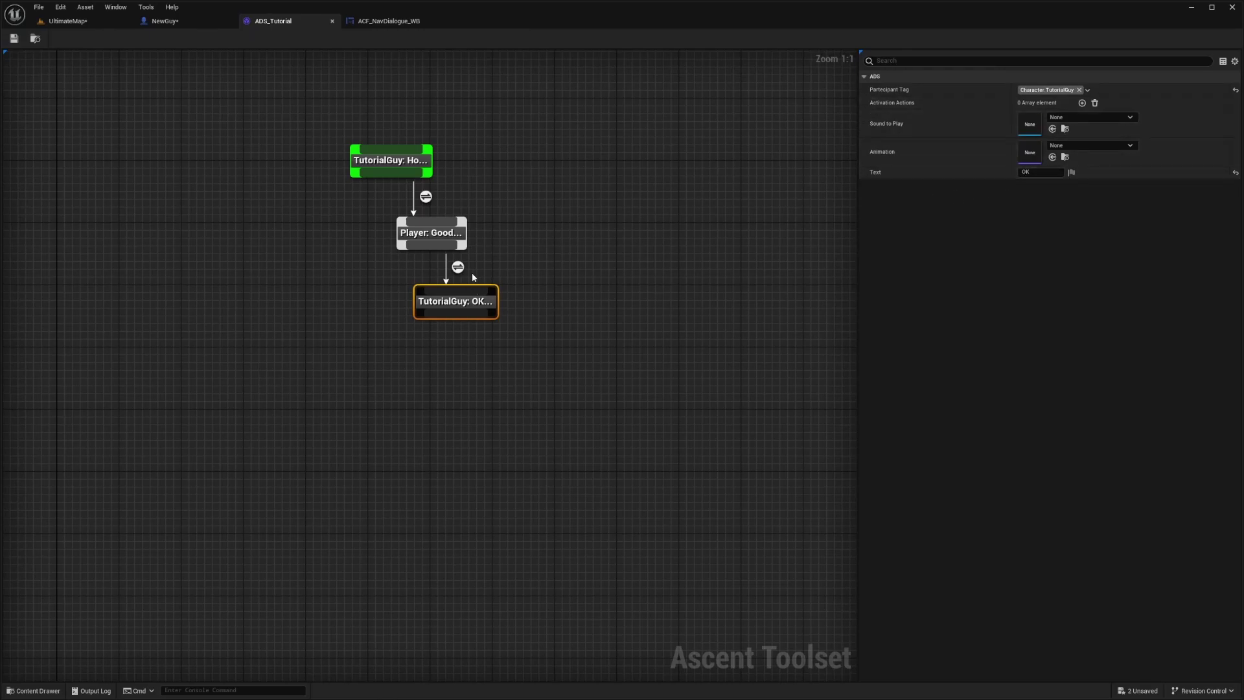
left_click_drag(428, 247, 349, 316)
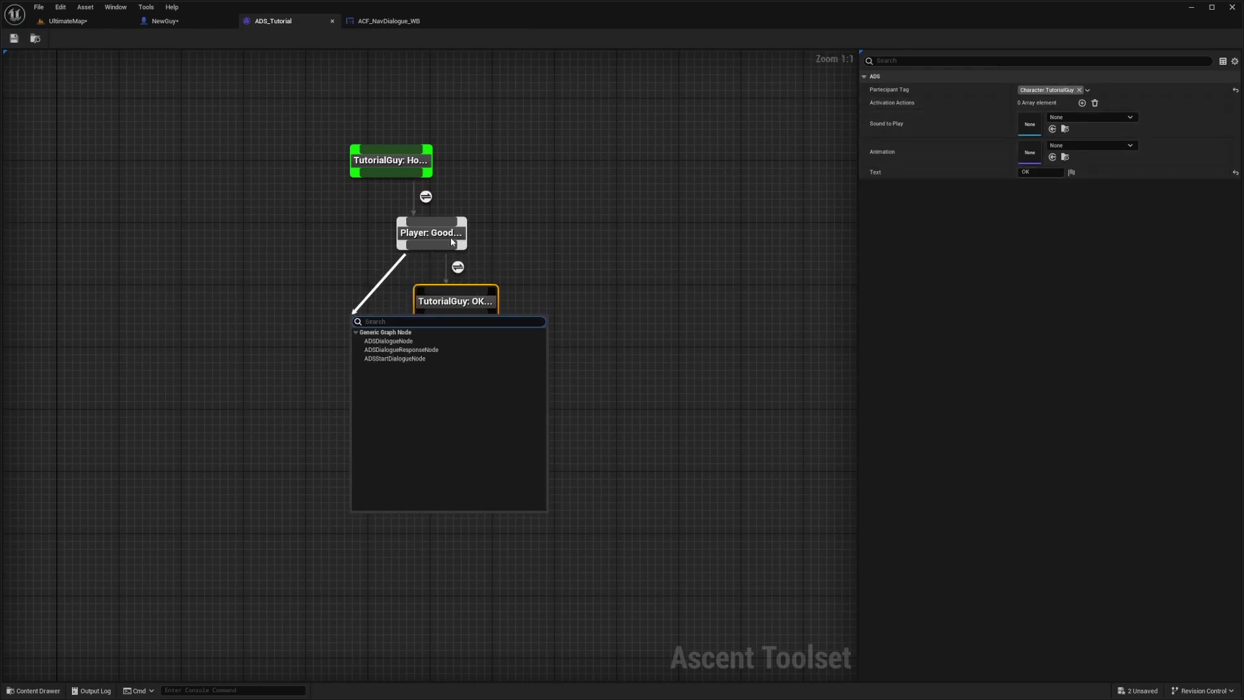
left_click(389, 341)
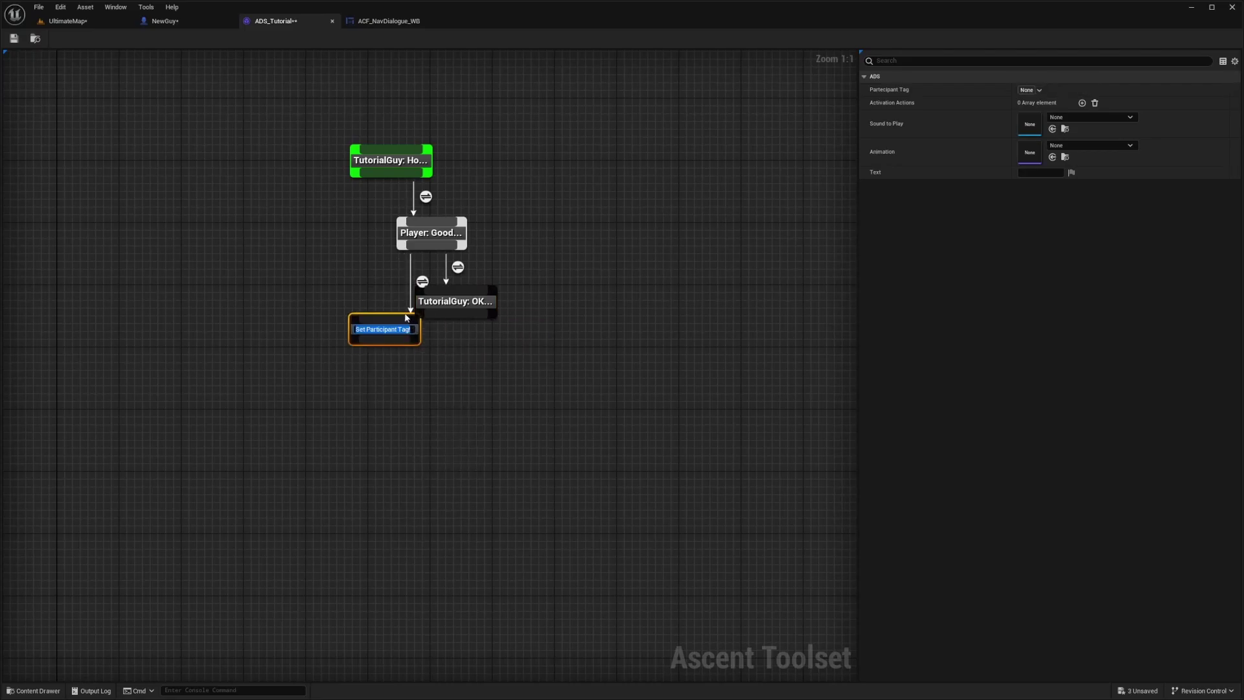
key("ctrl+z")
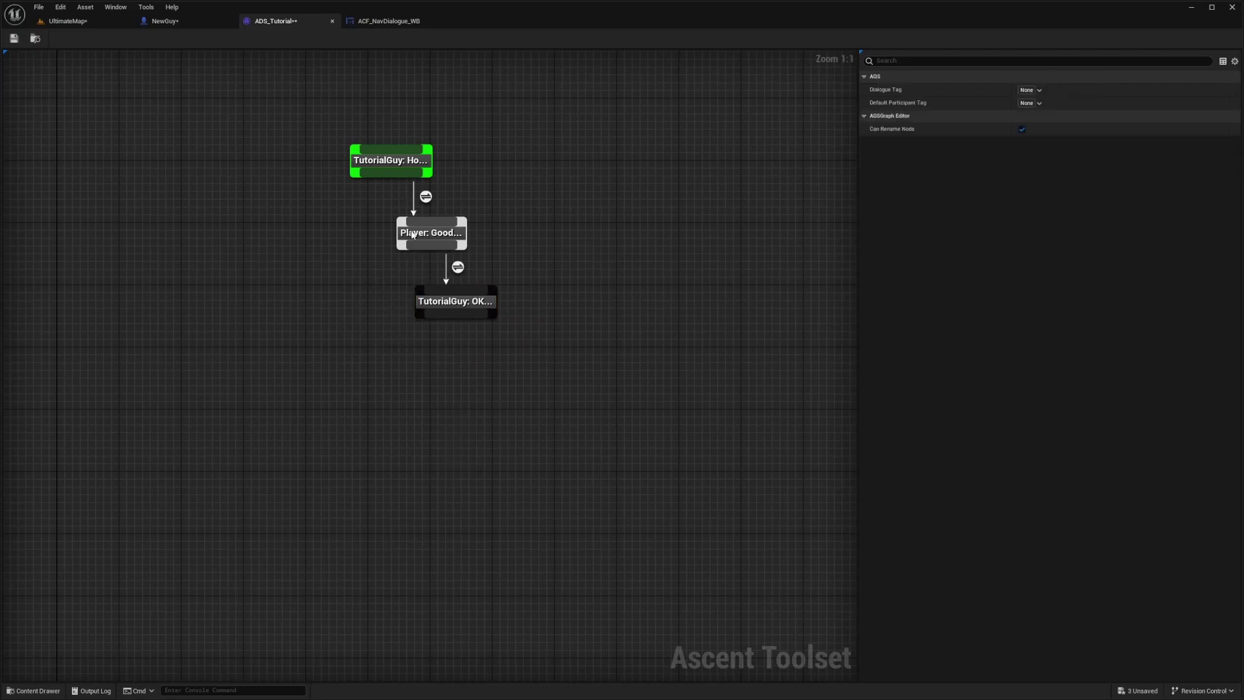
Review the "OK" dialogue node's text, save the ADS_Tutorial graph, and compile and save the NewGuy Blueprint
left_click(434, 289)
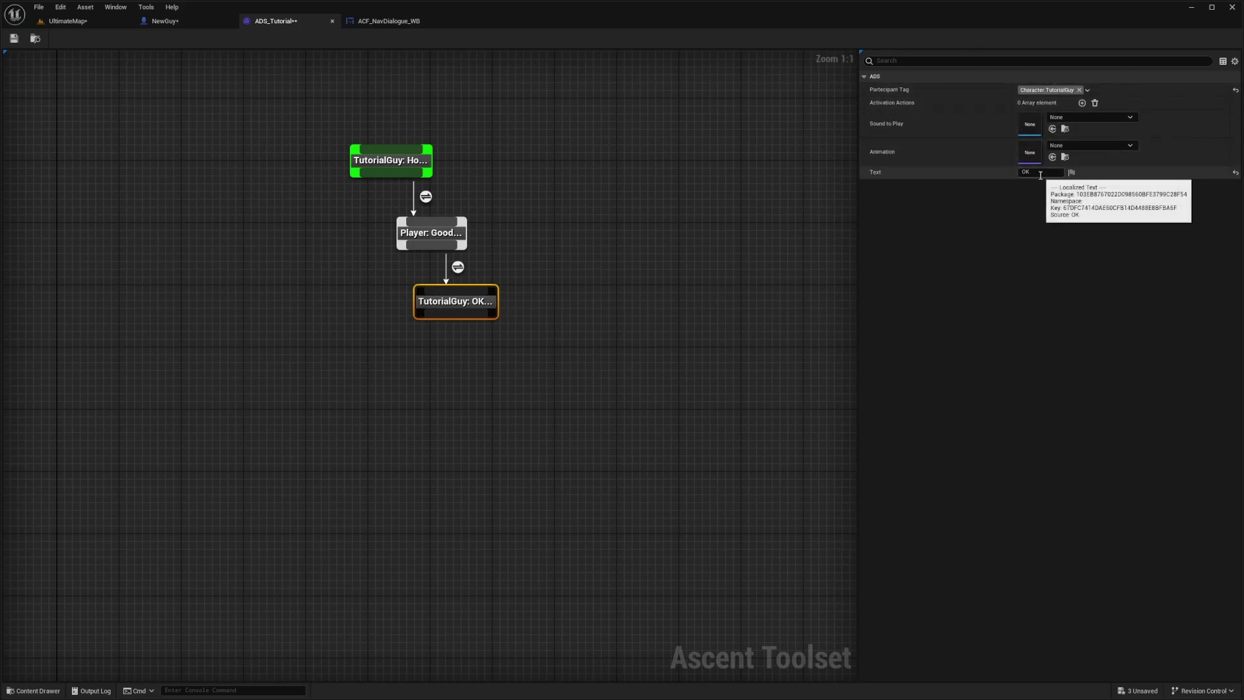
left_click(201, 132)
left_click(199, 22)
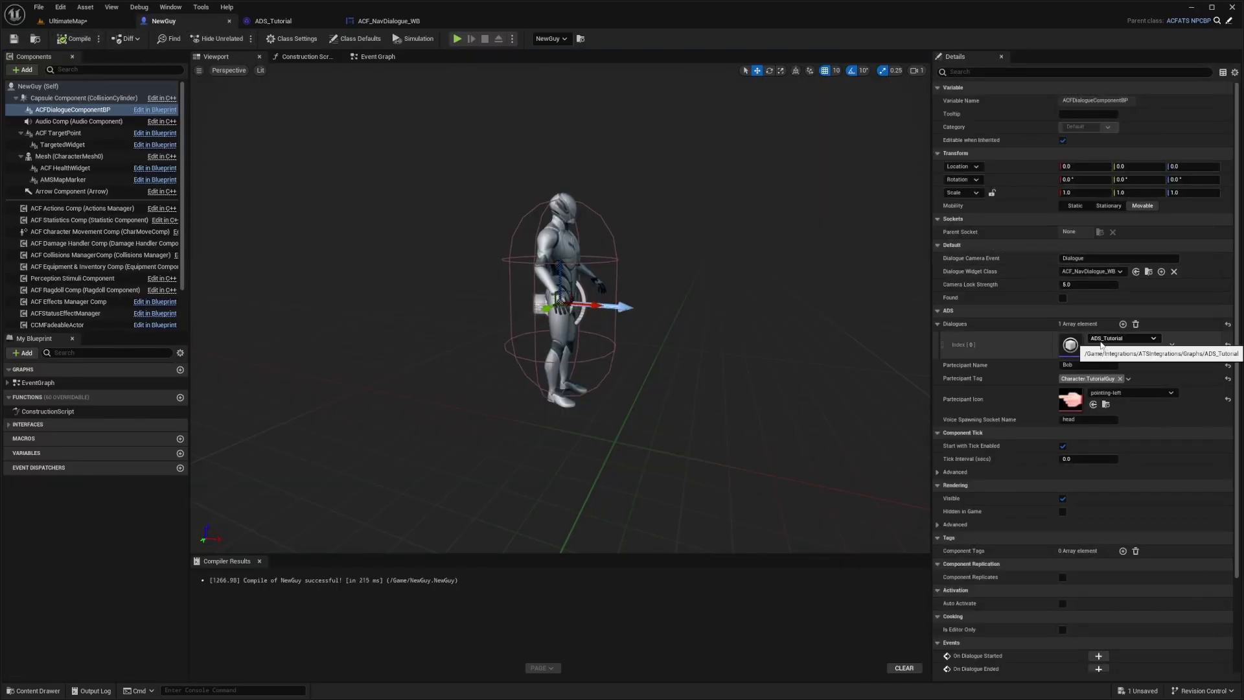
Play UltimateMap in fullscreen, walk to the NPC, talk to it, answer "Good" and continue to the end of the dialogue
left_click(68, 21)
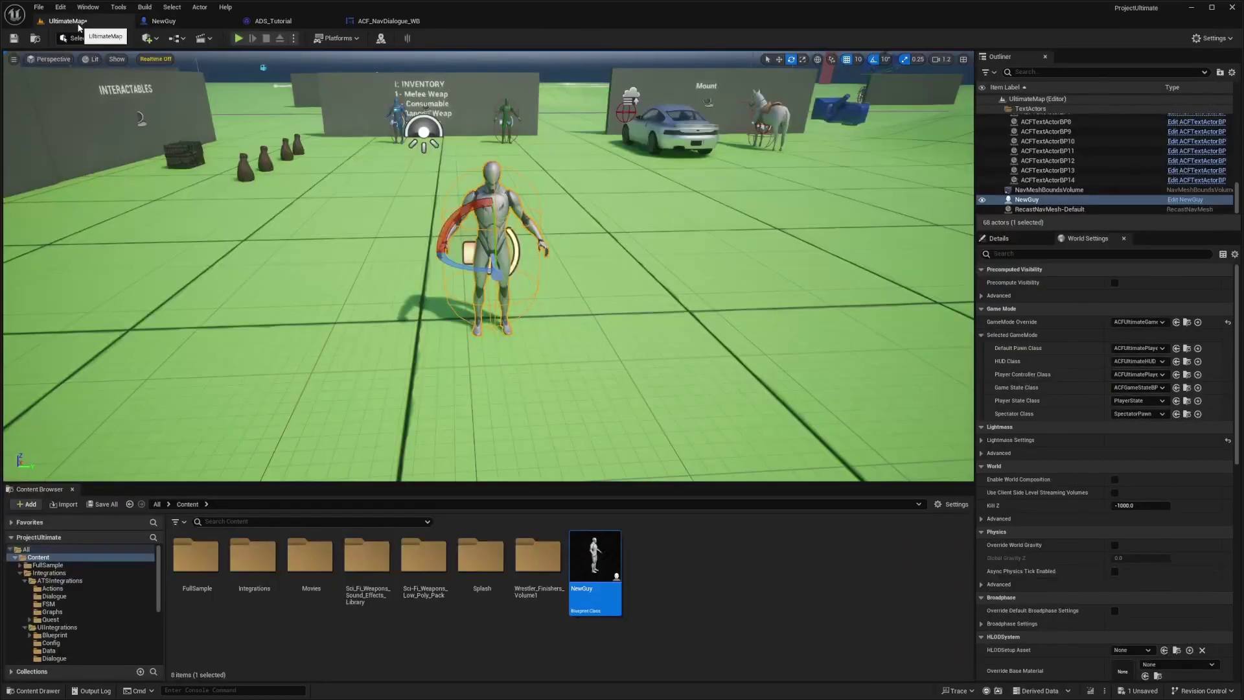
key("alt+p")
key("F11")
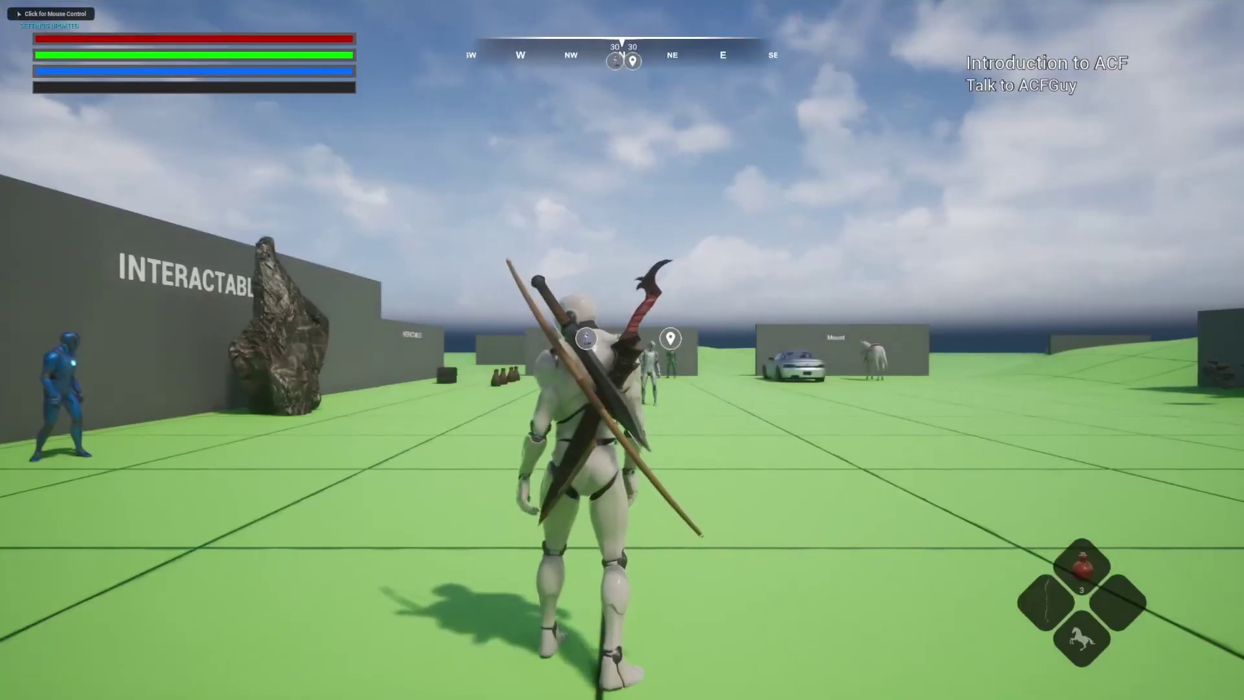
key("w")
key("w")
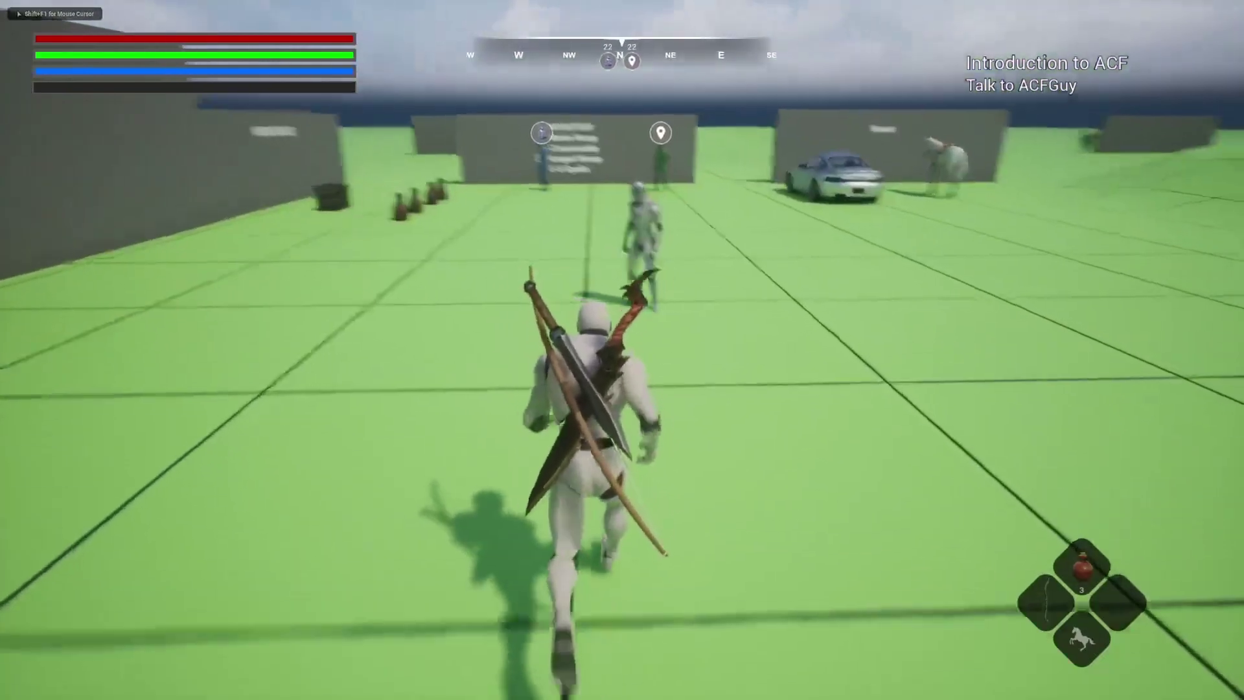
key("e")
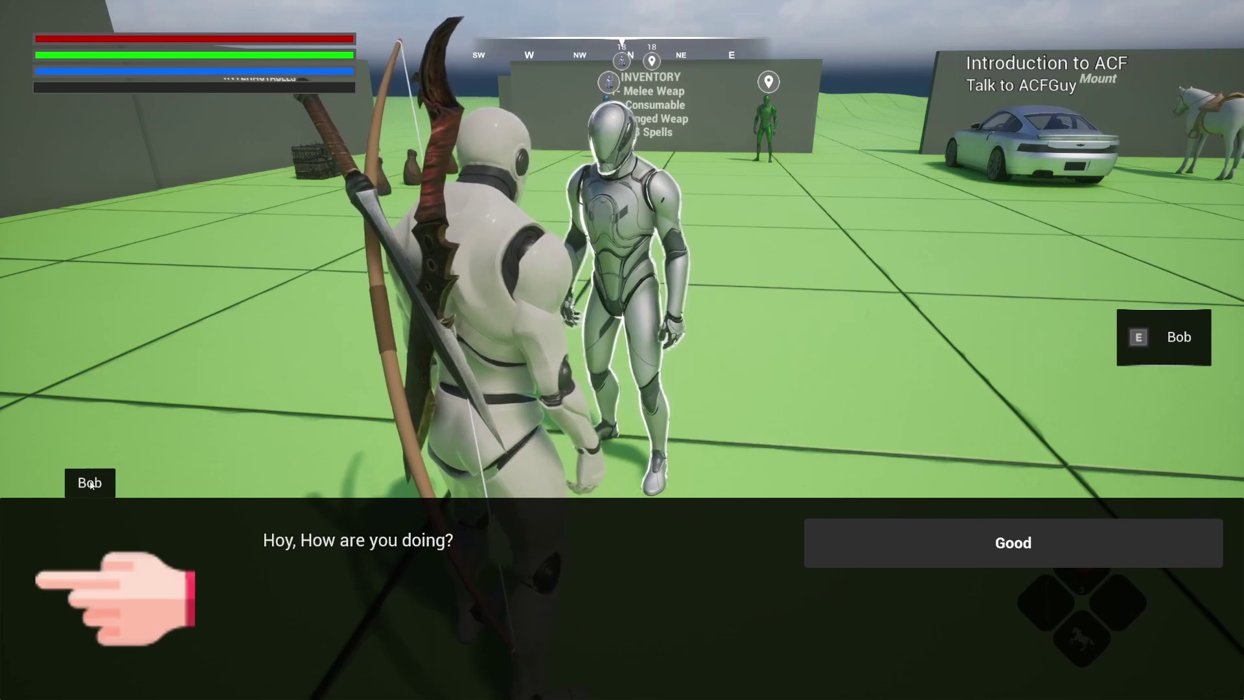
left_click(933, 553)
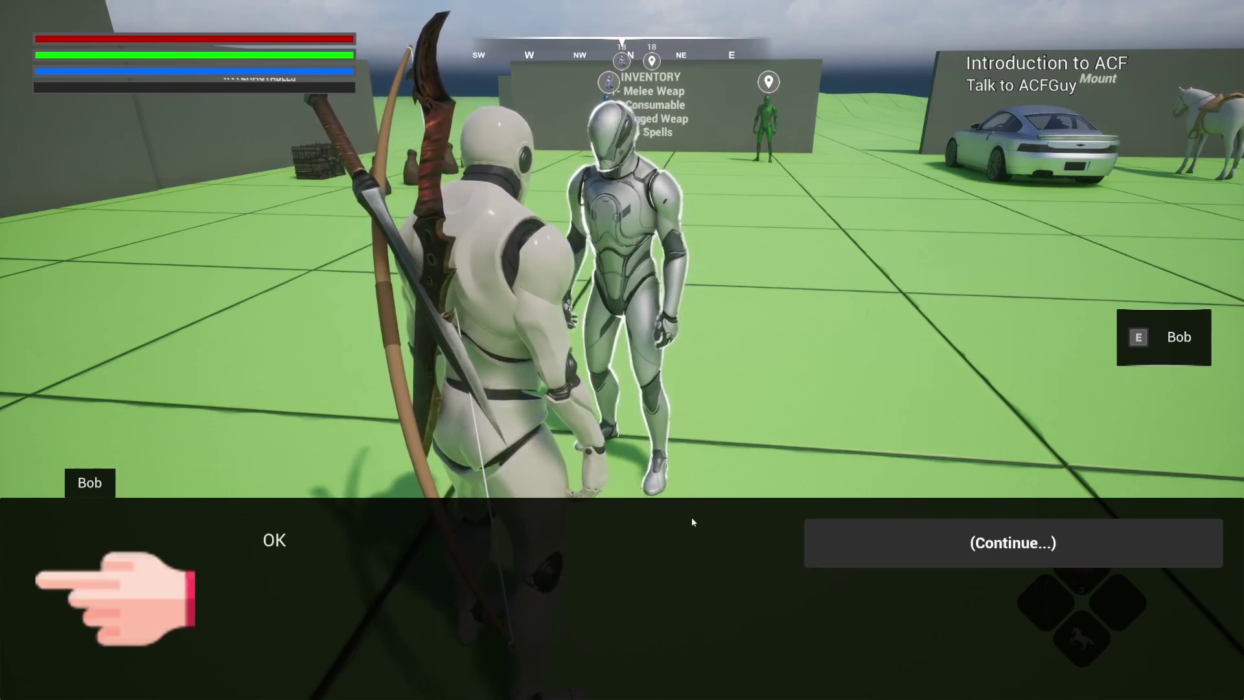
left_click(875, 543)
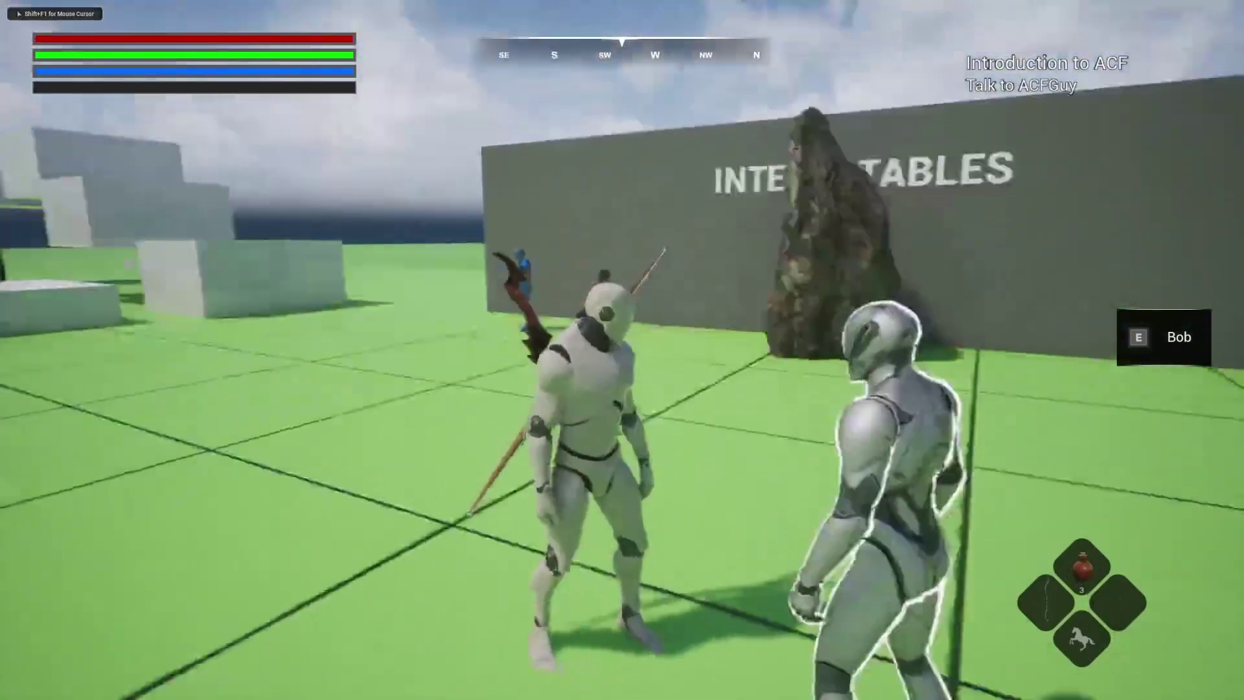
key("a")
key("s")
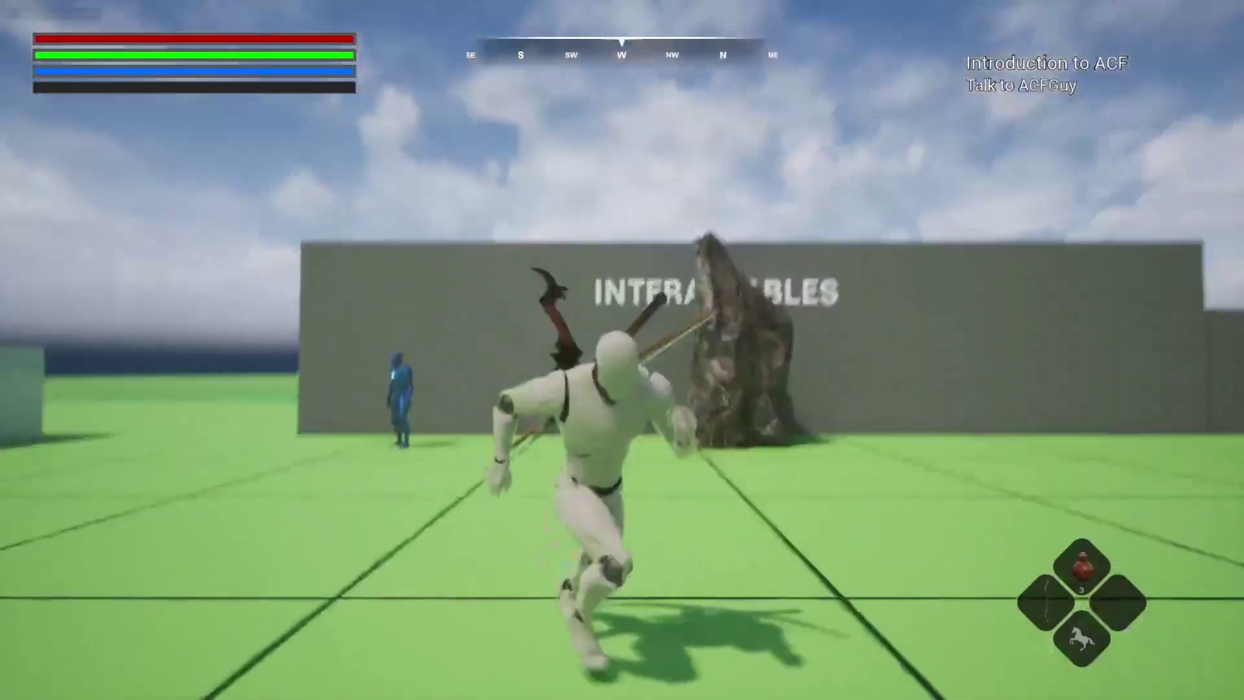
key("w")
key("d")
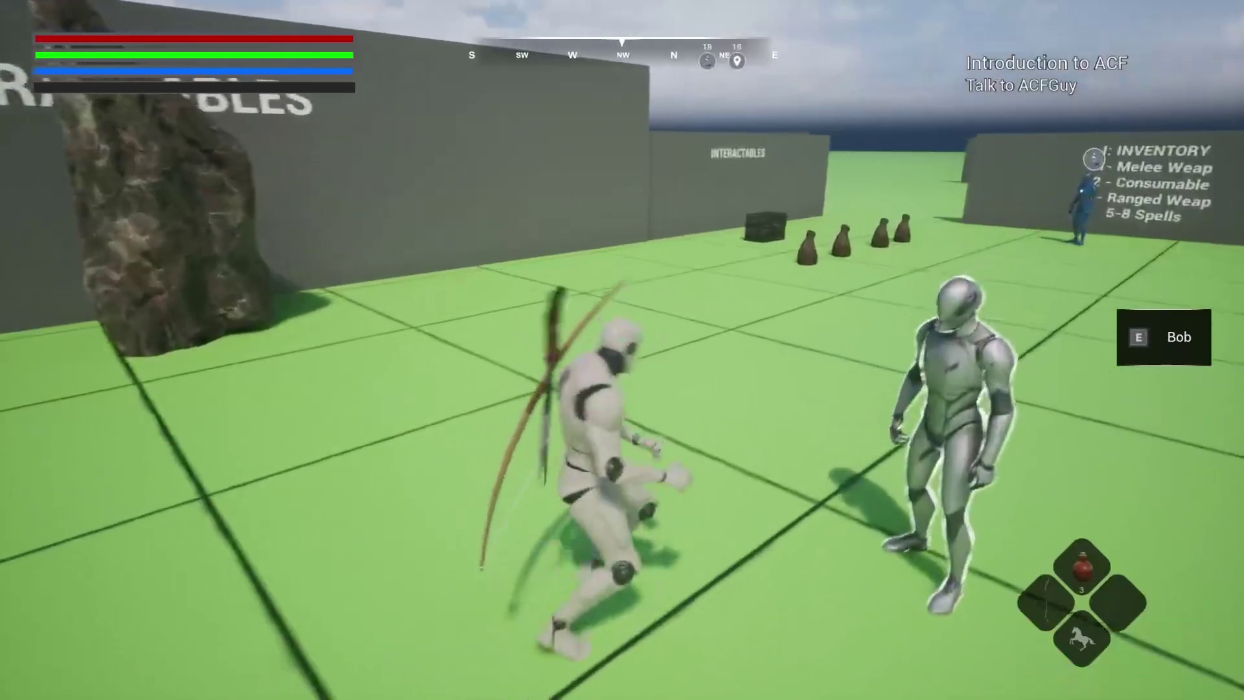
key("s")
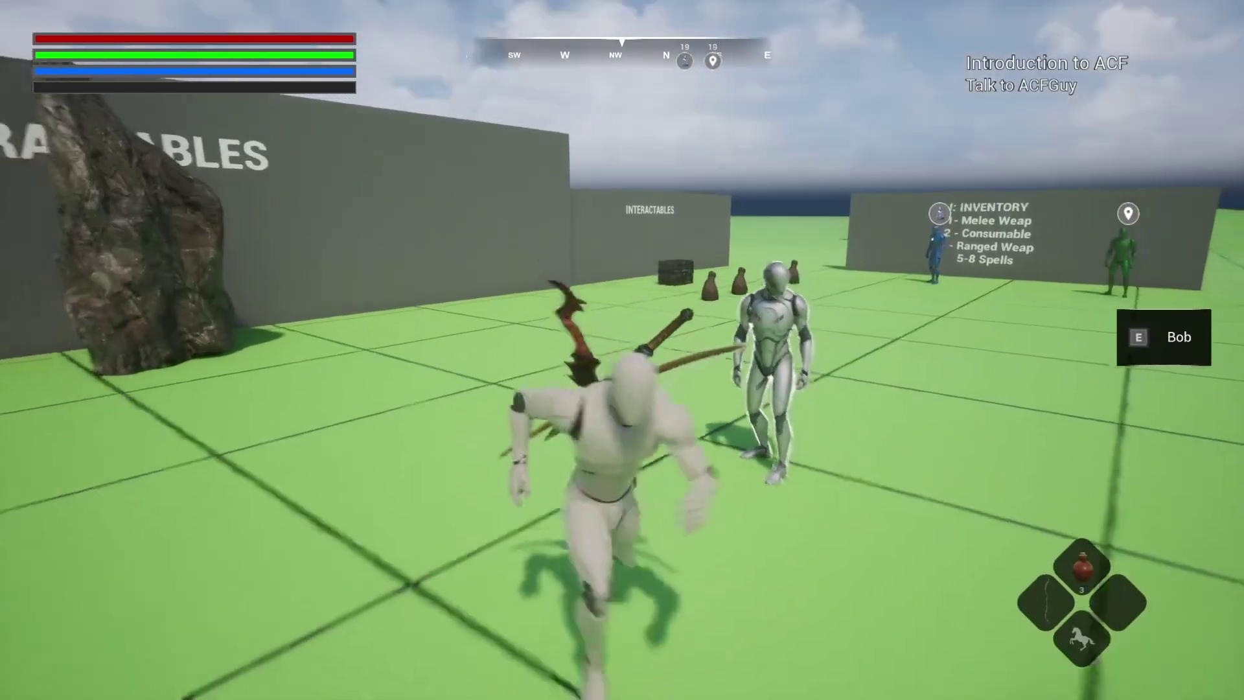
key("s")
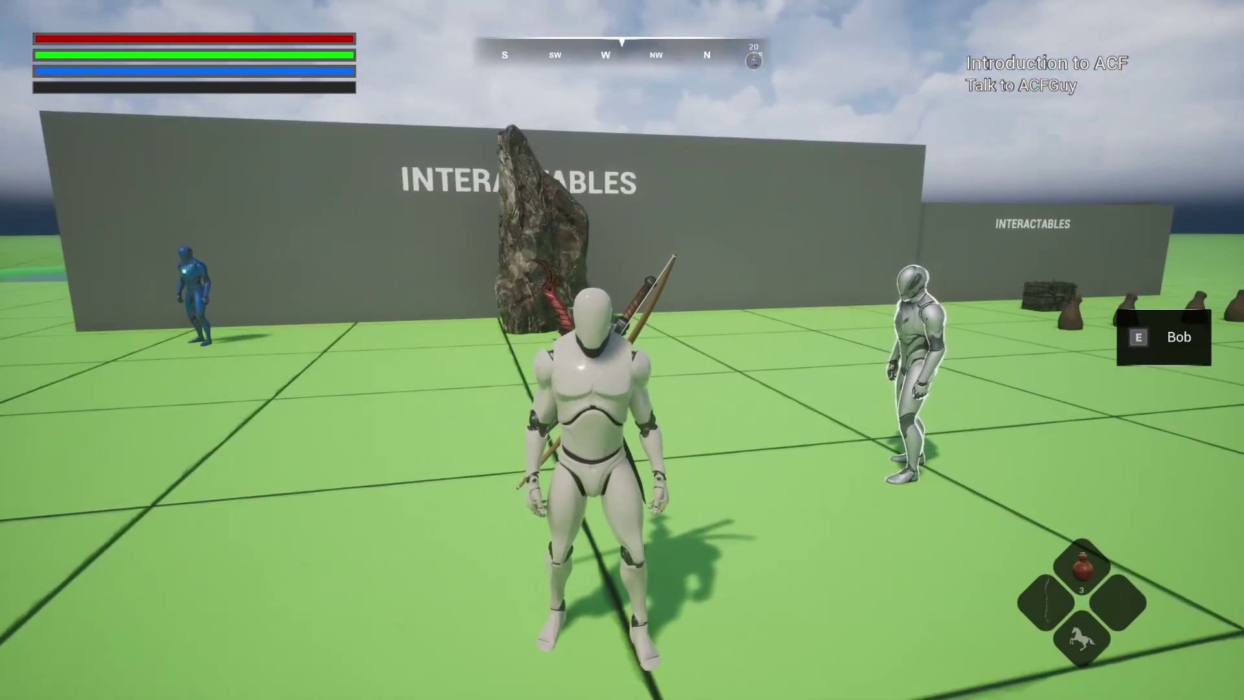
key("d")
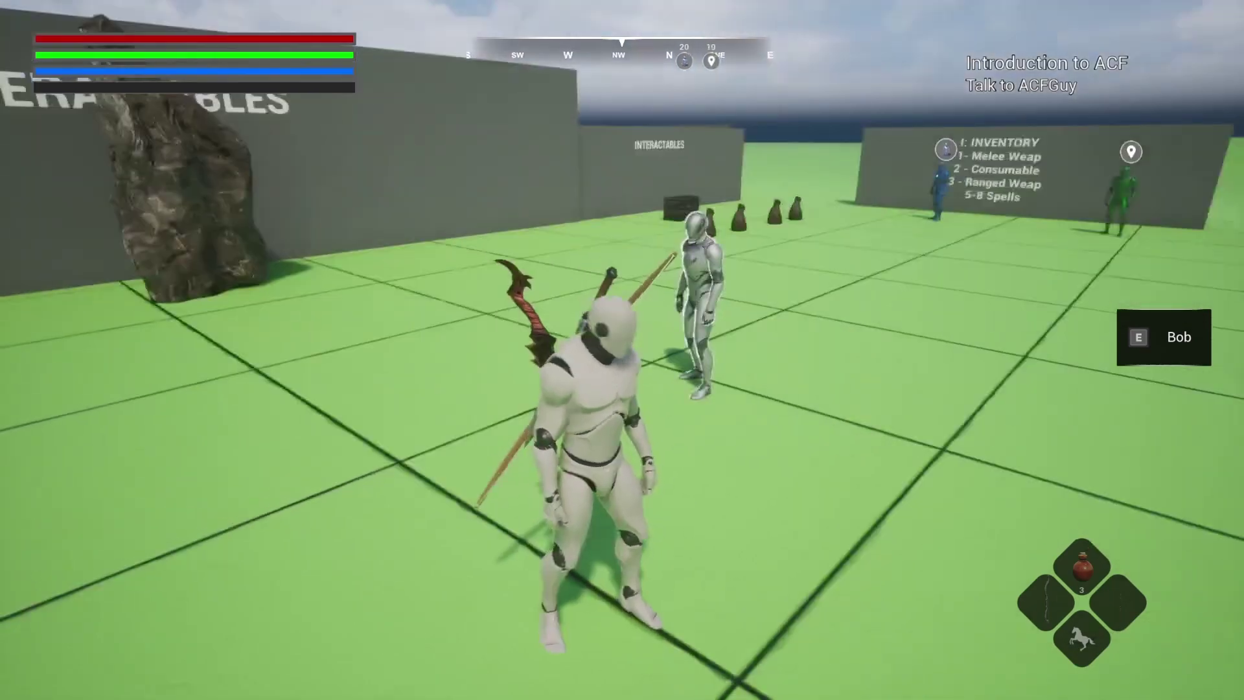